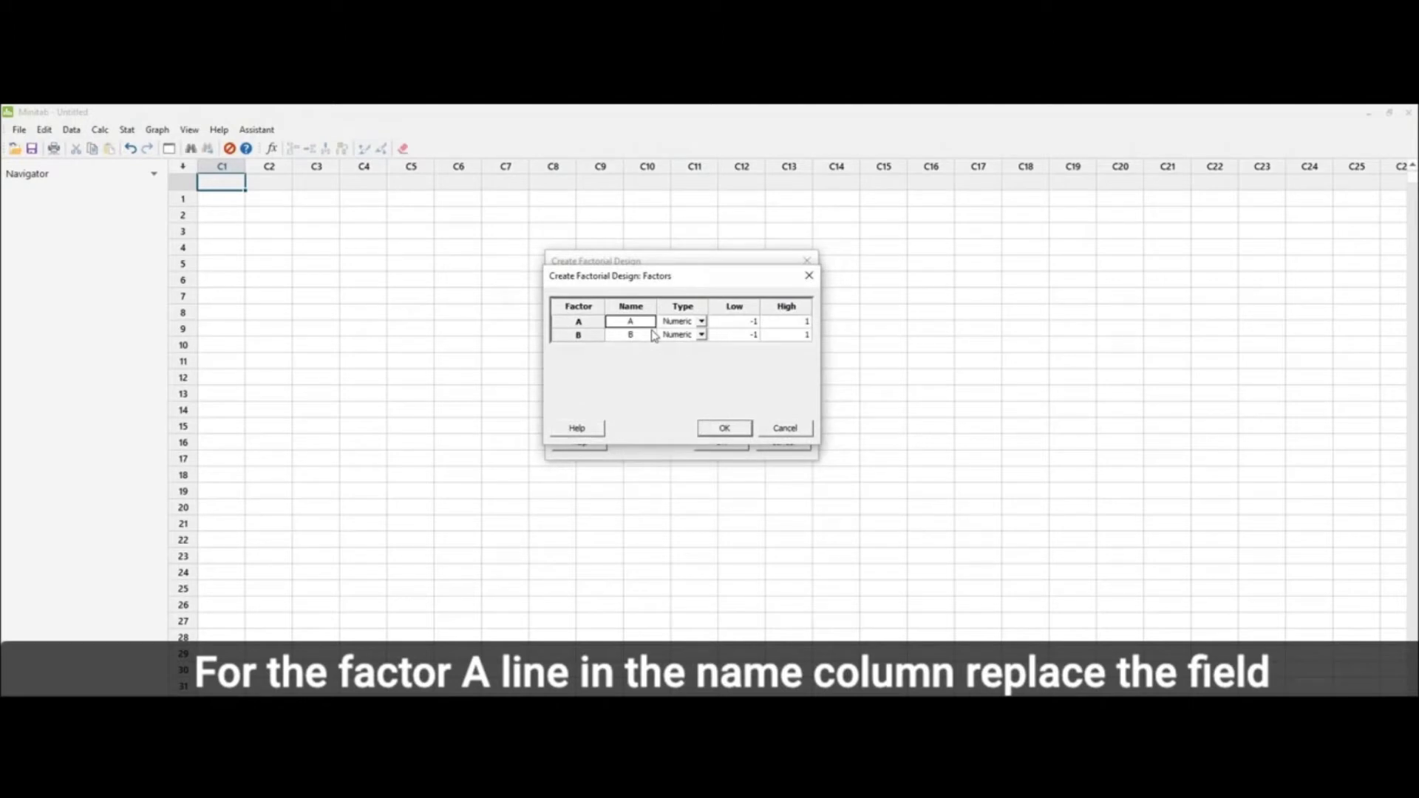
Step: Name factor A Temperature and set its low level to 325 and high level to 375
type("Temperat")
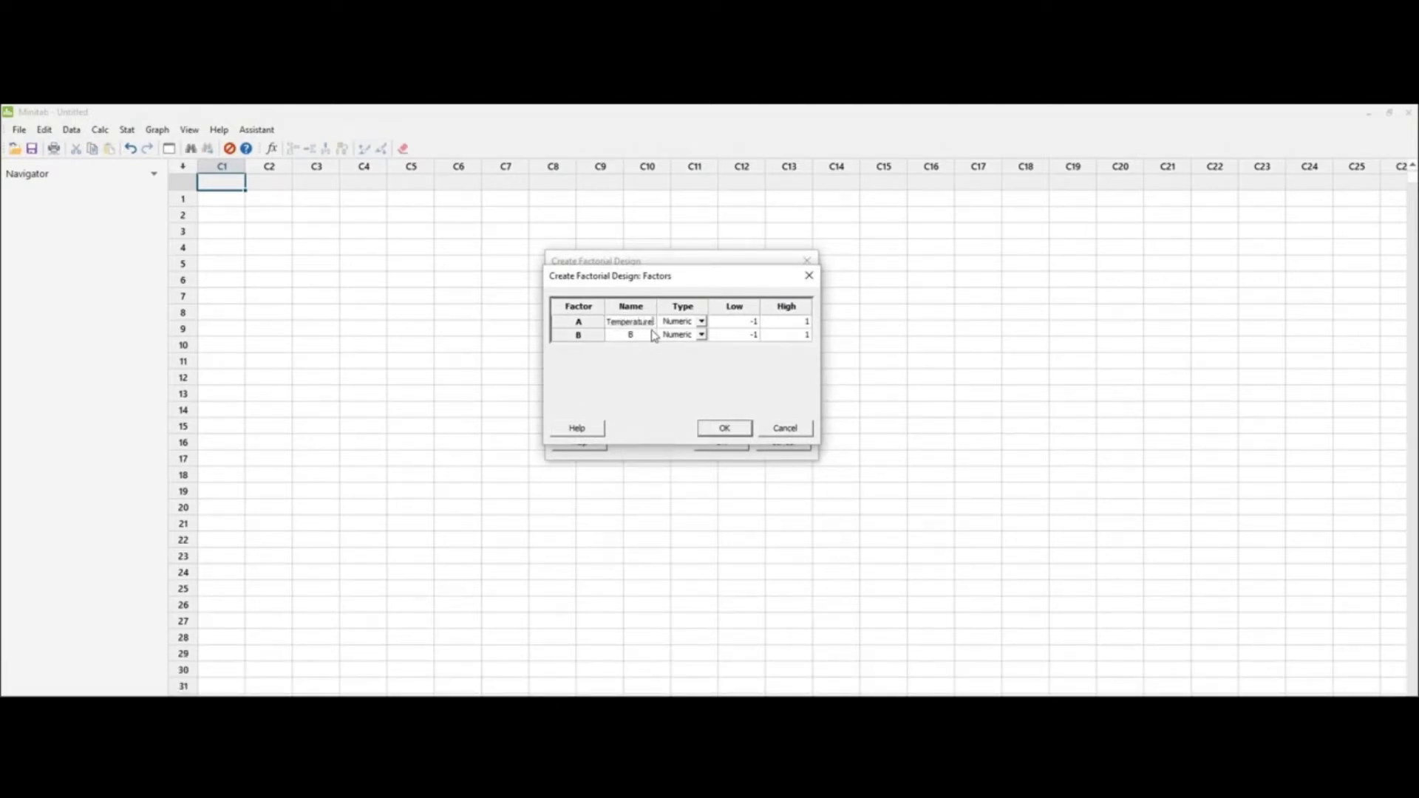
type("ure")
key("Tab")
key("Tab")
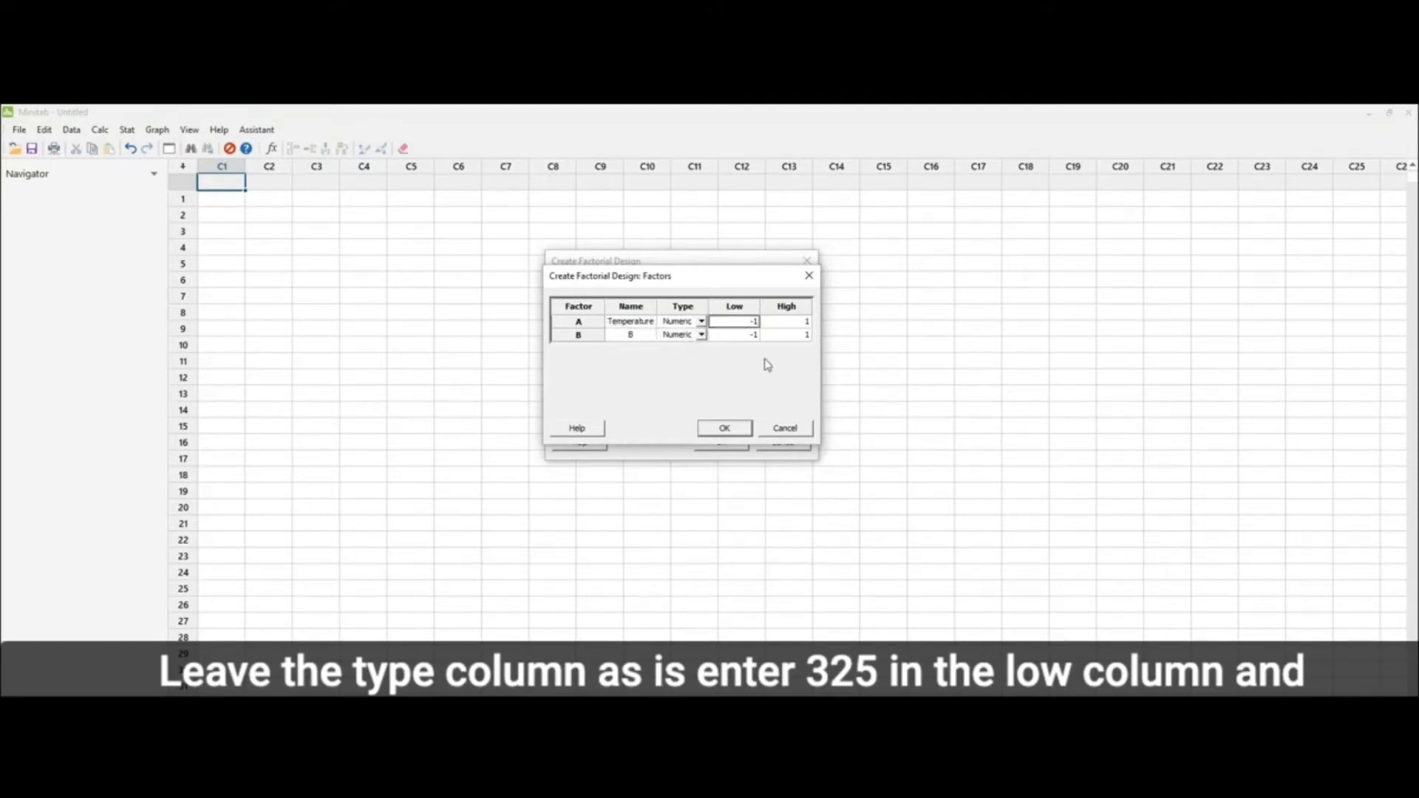
type("325")
key("Tab")
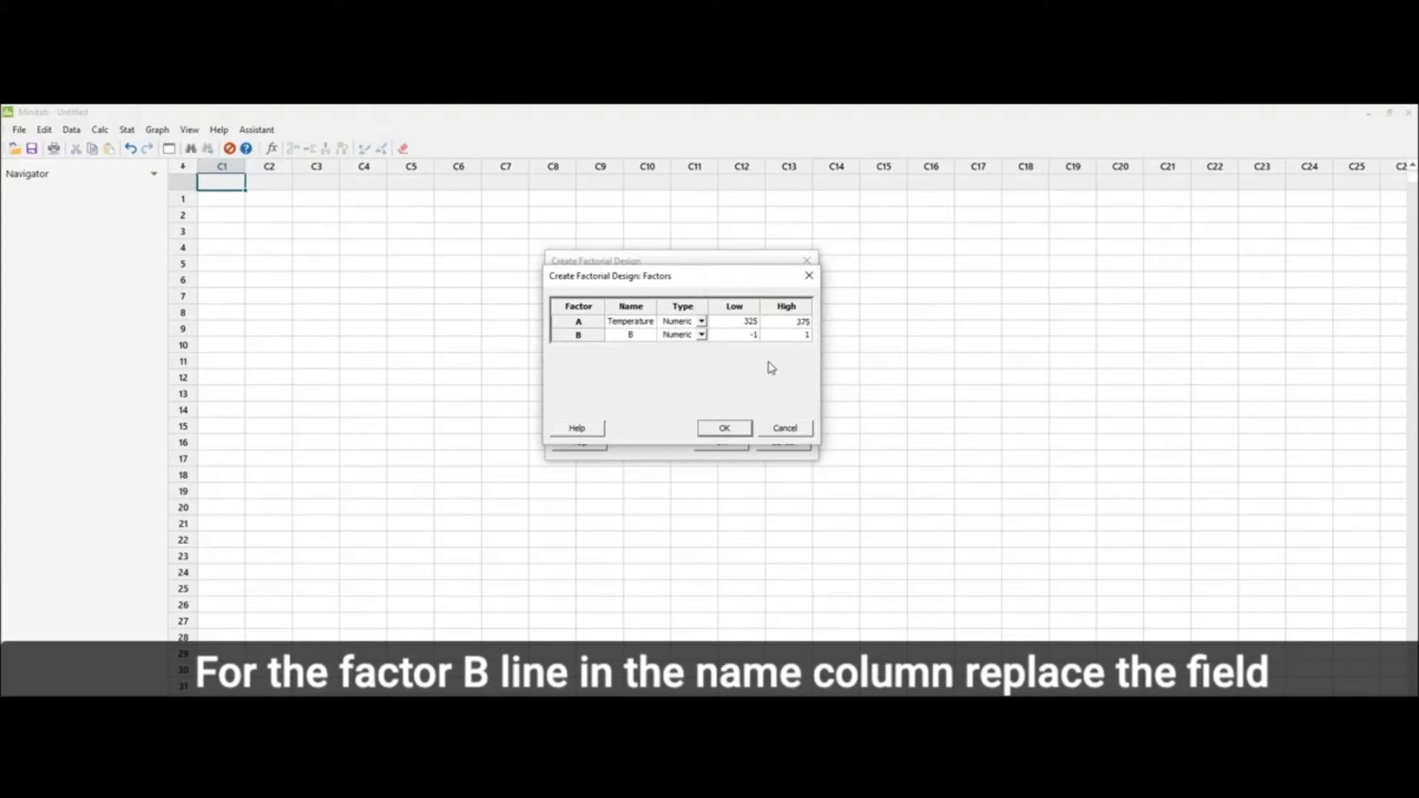
Step: Name factor B Time with a low level of 30 and a high level of 50, and create the factorial design
key("Tab")
type("Time")
key("Tab")
key("Tab")
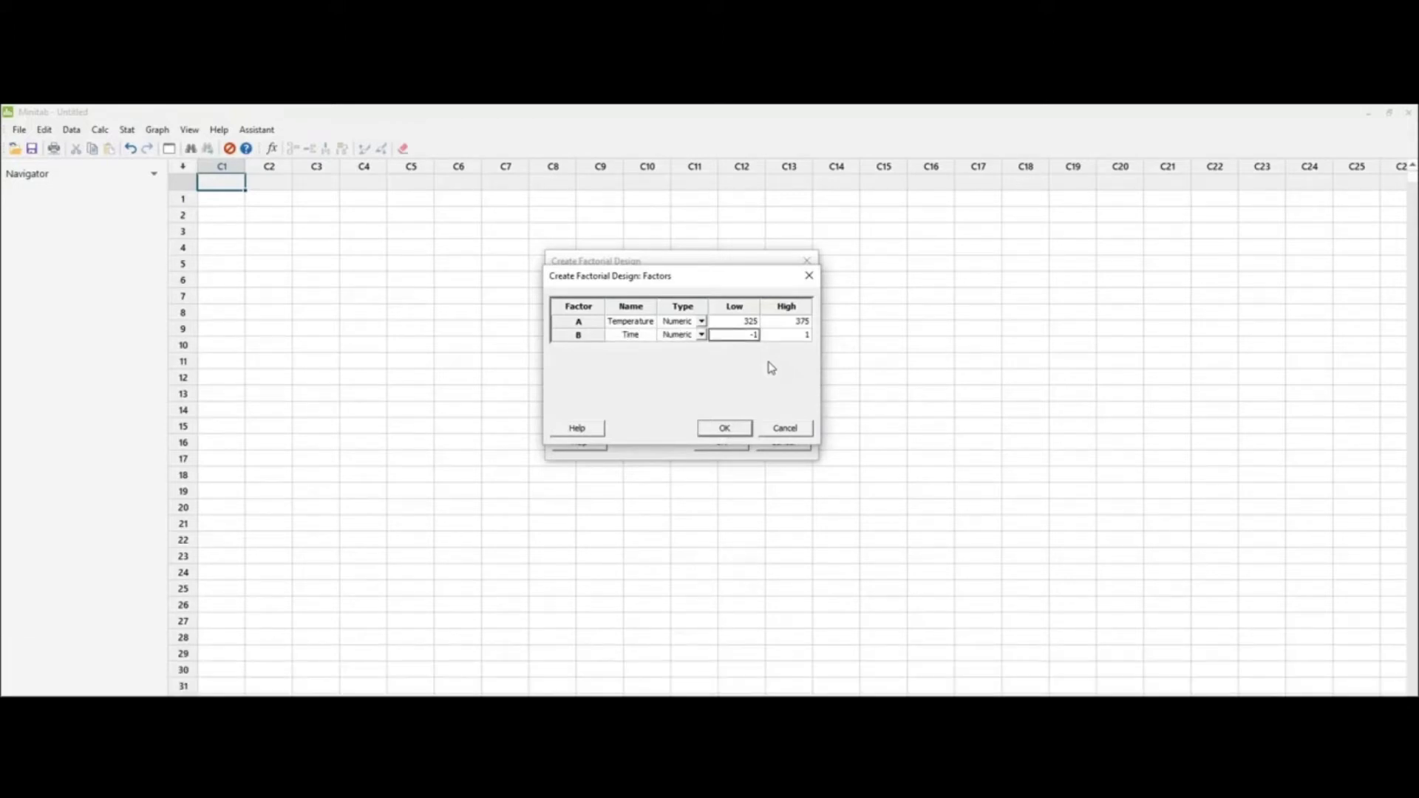
type("30")
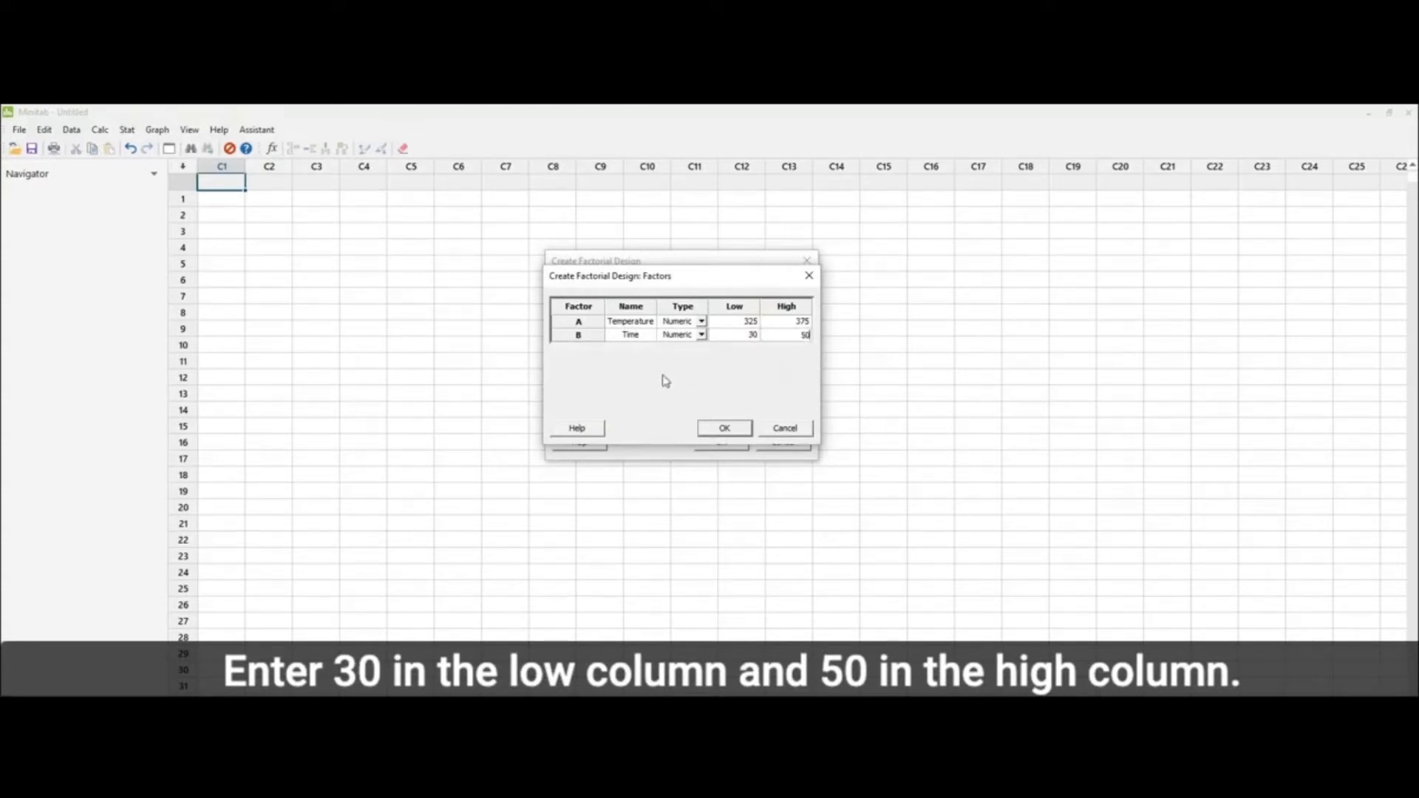
left_click(726, 434)
left_click(729, 446)
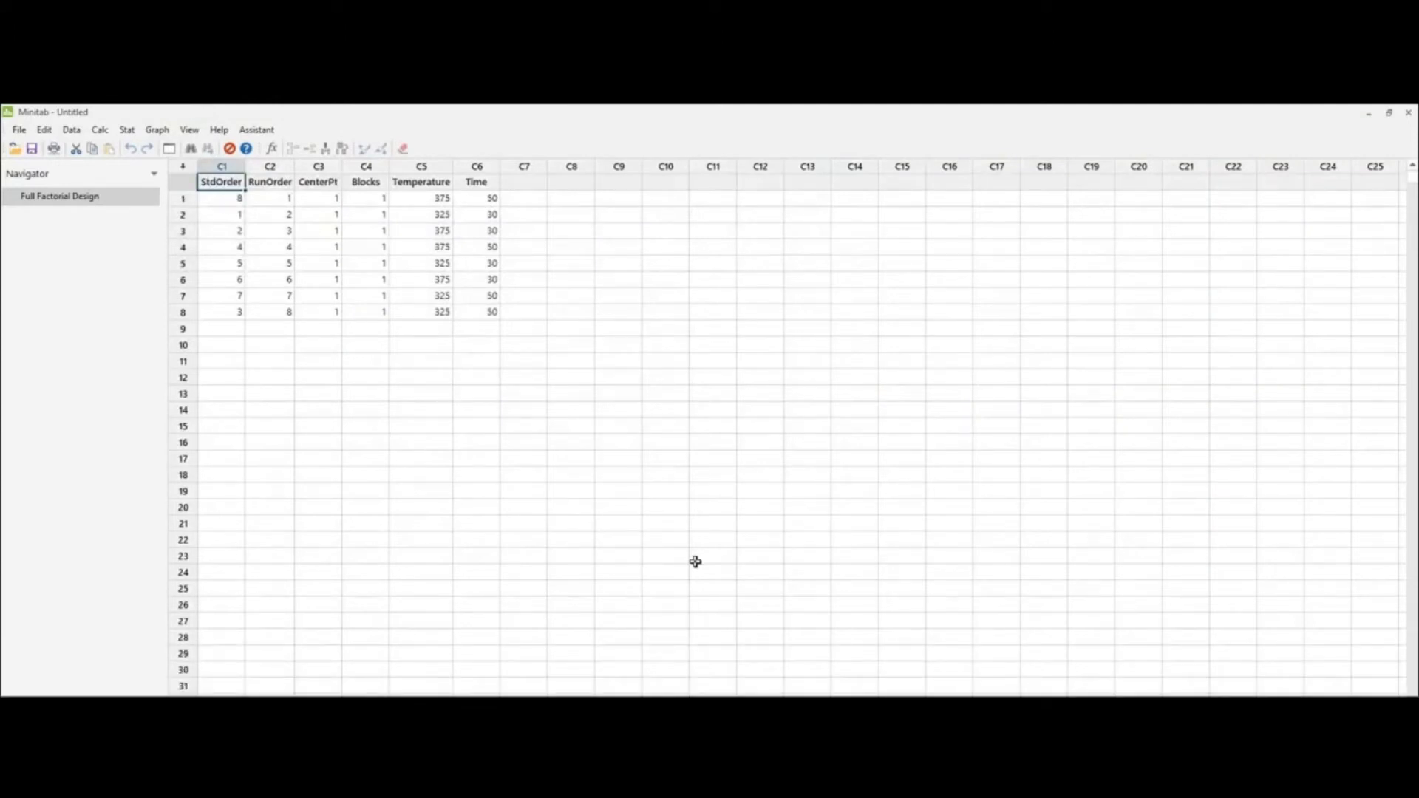
Step: Name the empty worksheet column C7 Moisture
scroll(695, 562, "up", 4)
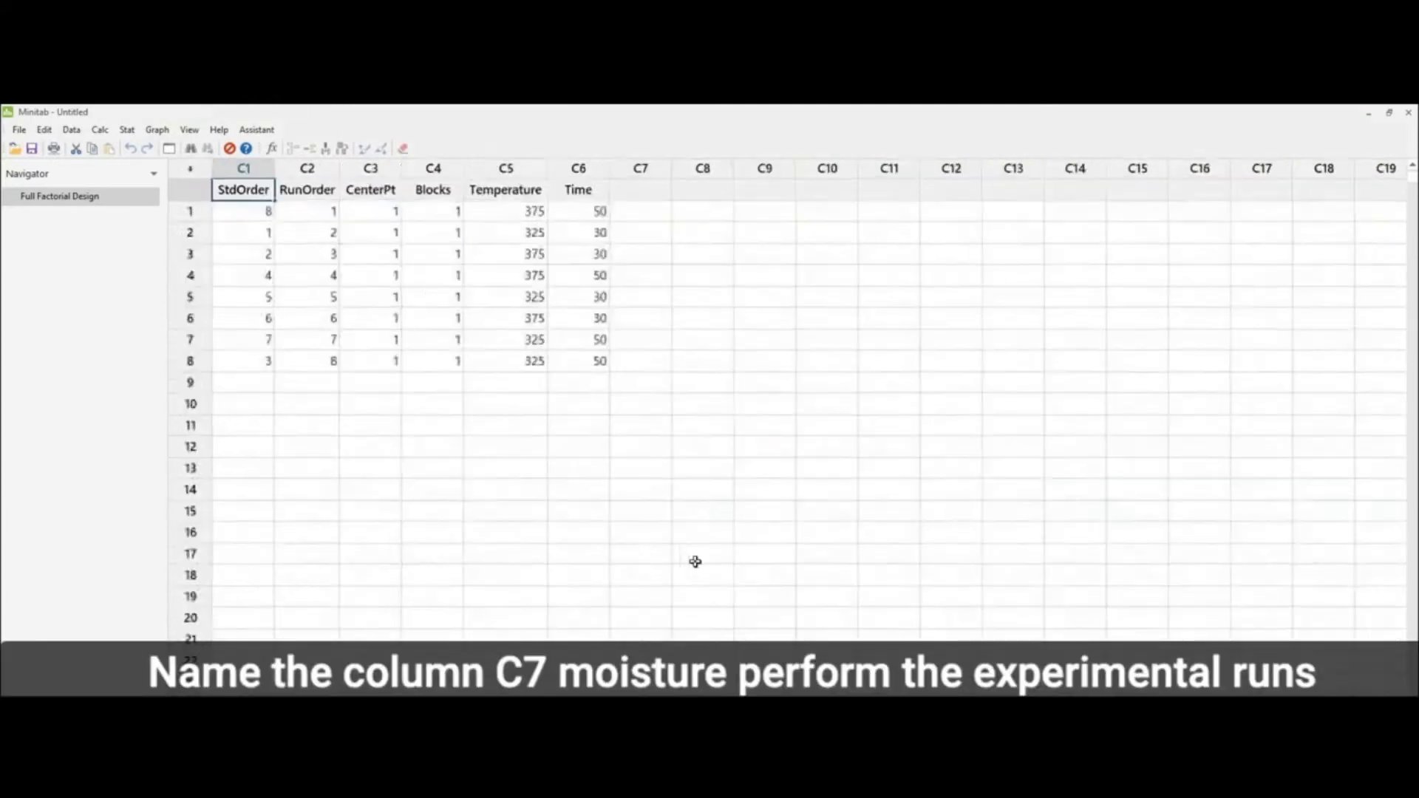
left_click(732, 202)
type("Moisture")
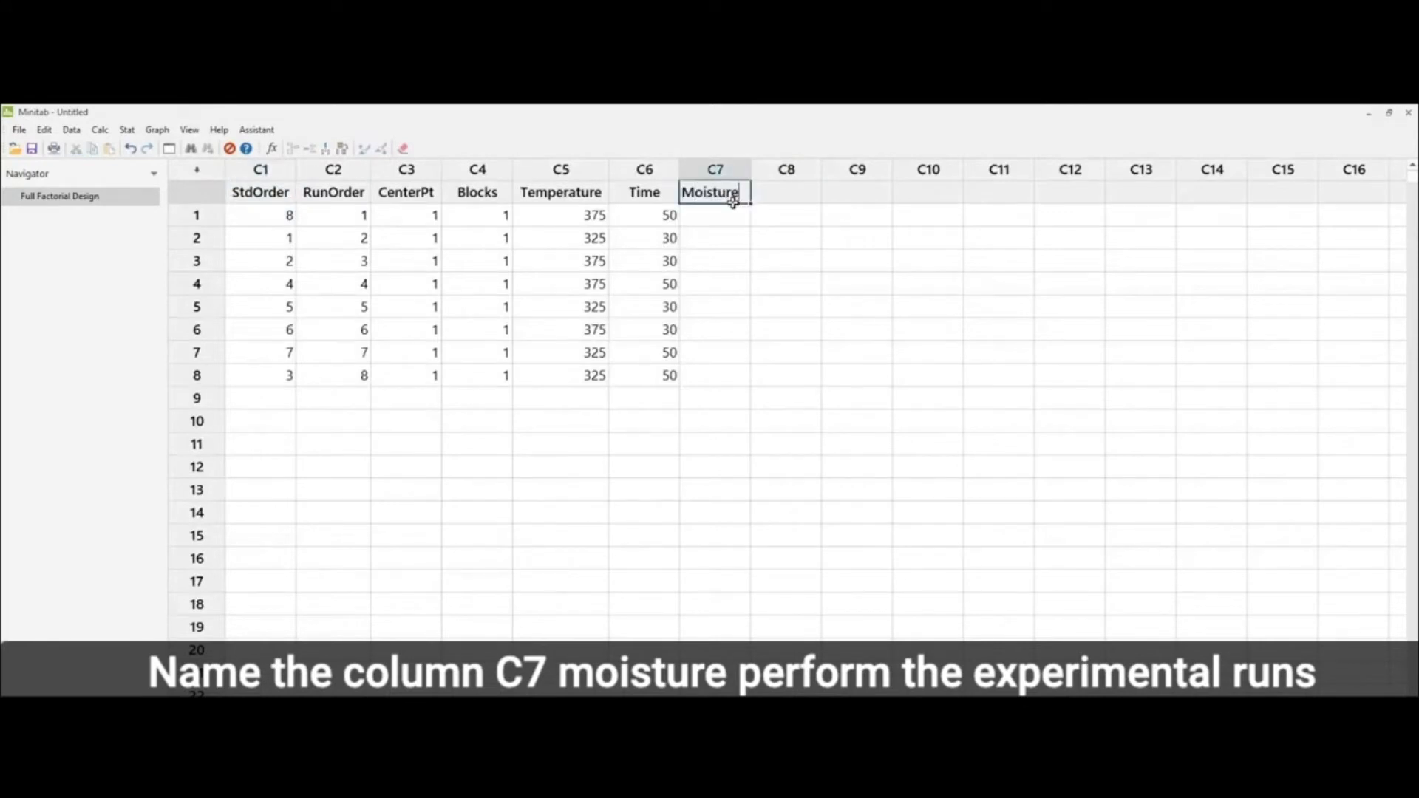
key("Return")
Step: Look over the Moisture cells of the eight experimental runs in column C7
left_click_drag(724, 218, 723, 374)
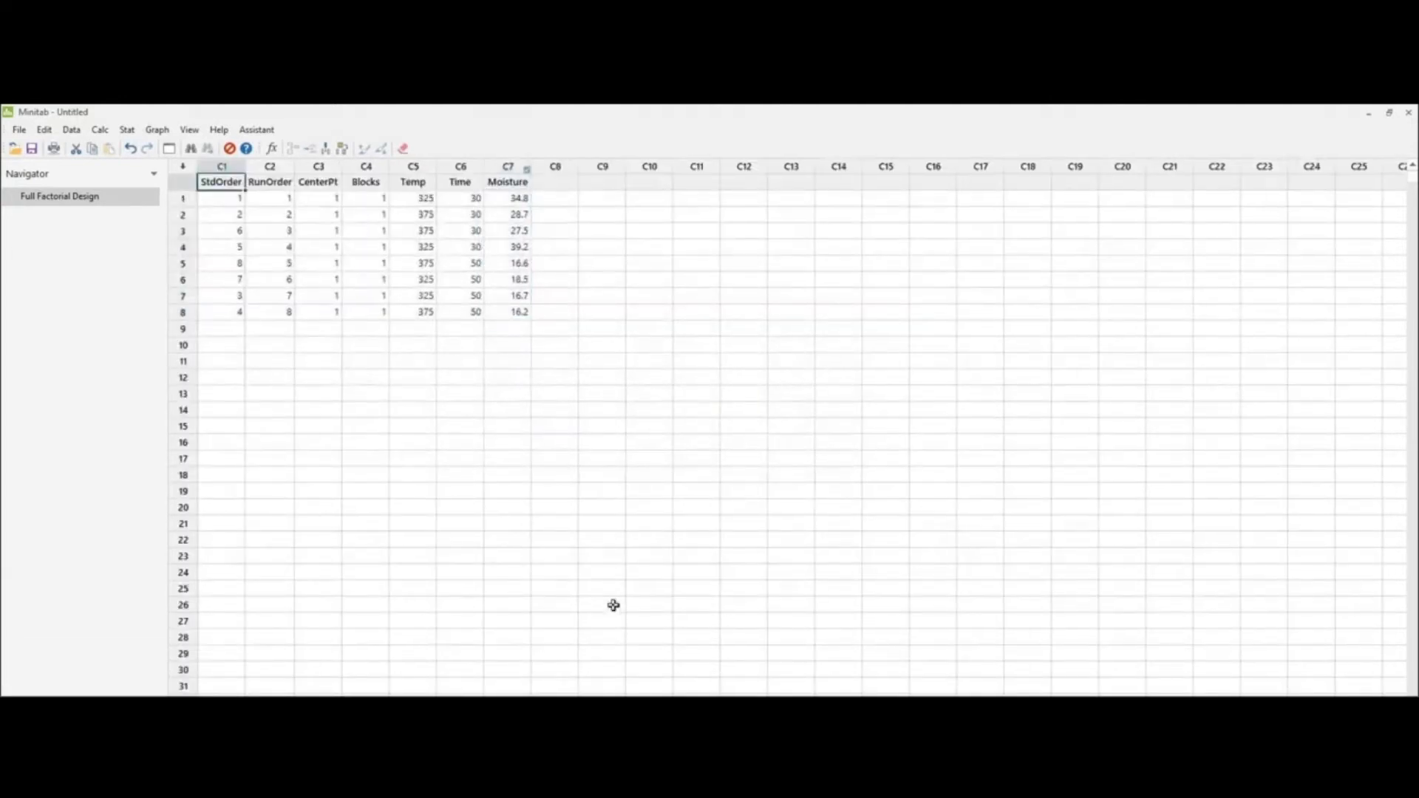
scroll(613, 605, "up", 3)
left_click_drag(751, 224, 751, 411)
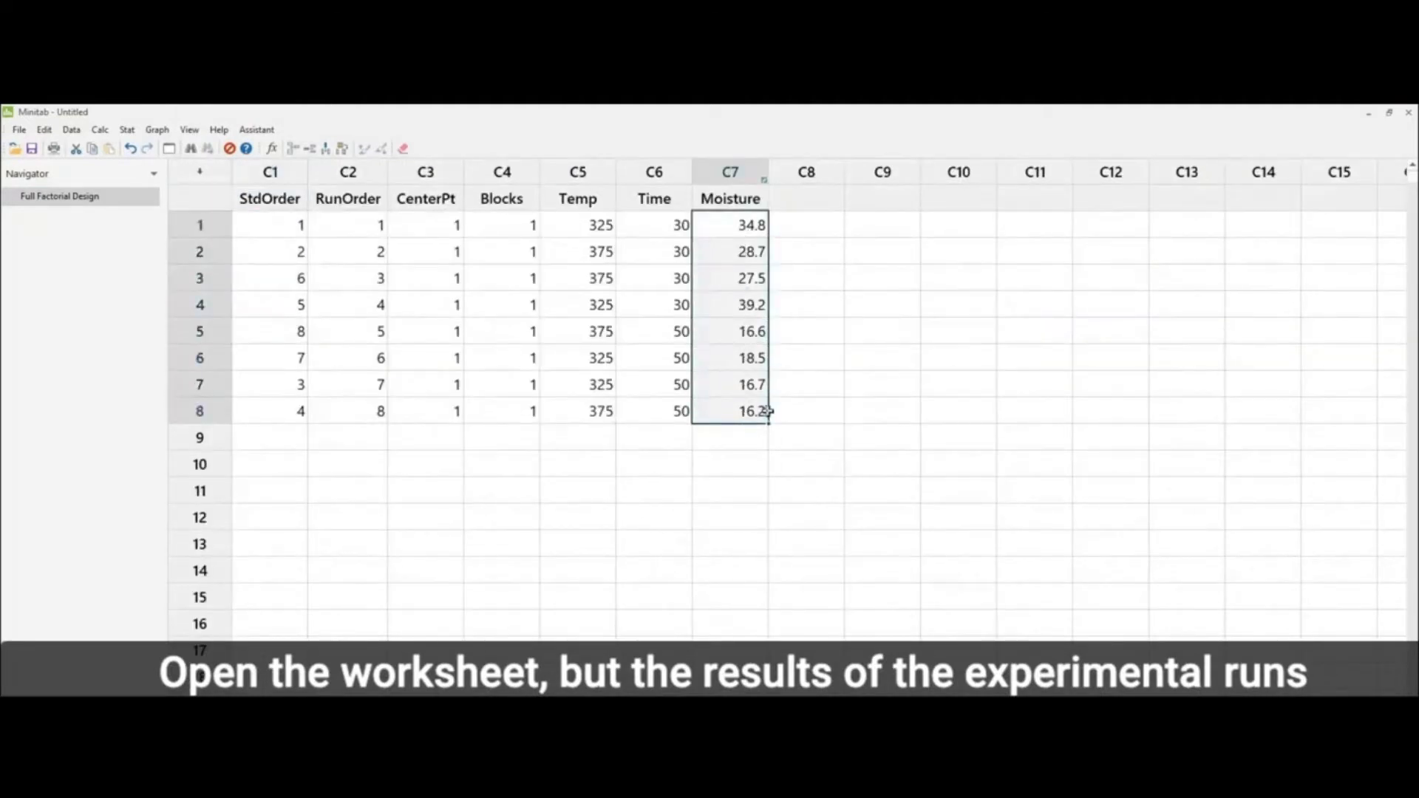
left_click(869, 421)
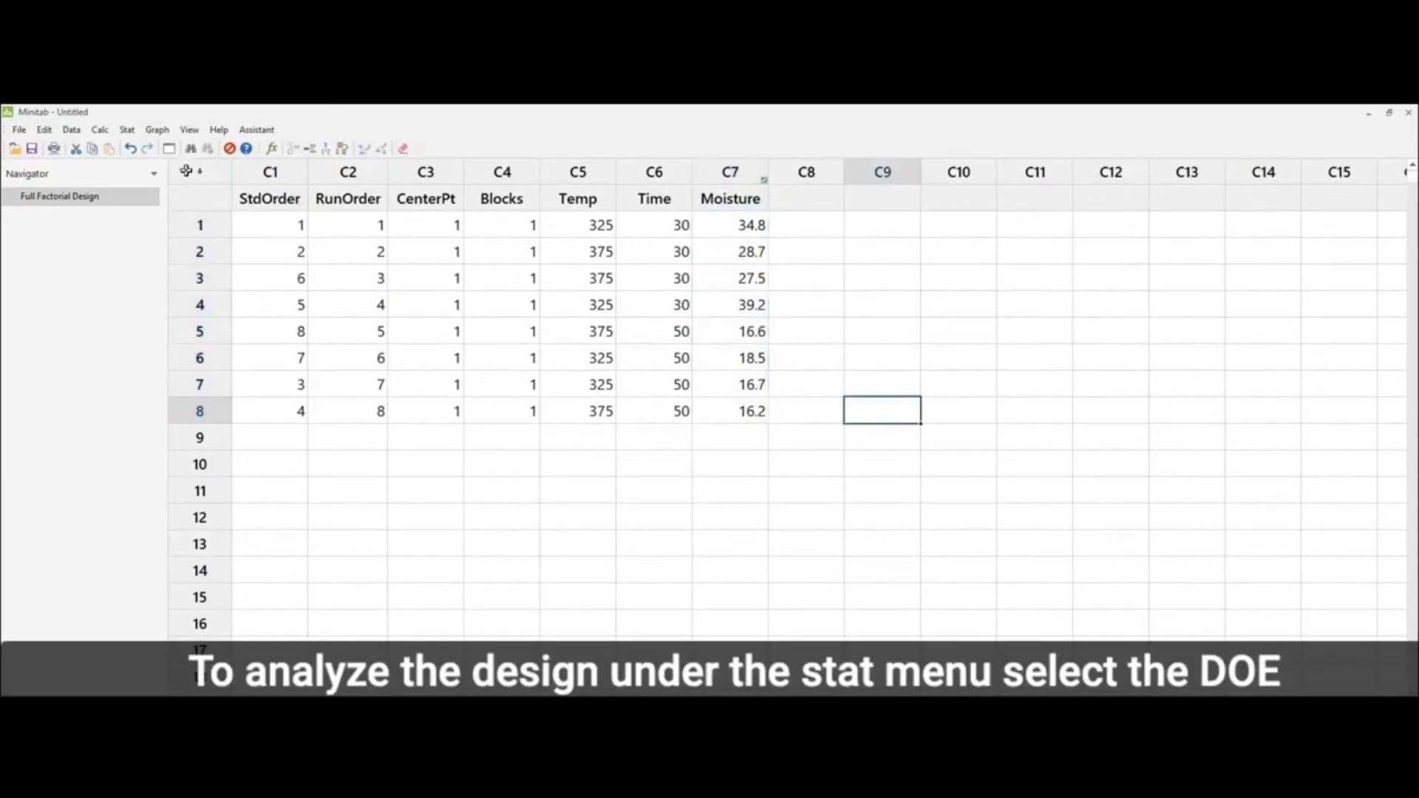
Step: Start an Analyze Factorial Design analysis with Moisture as the response
left_click(127, 130)
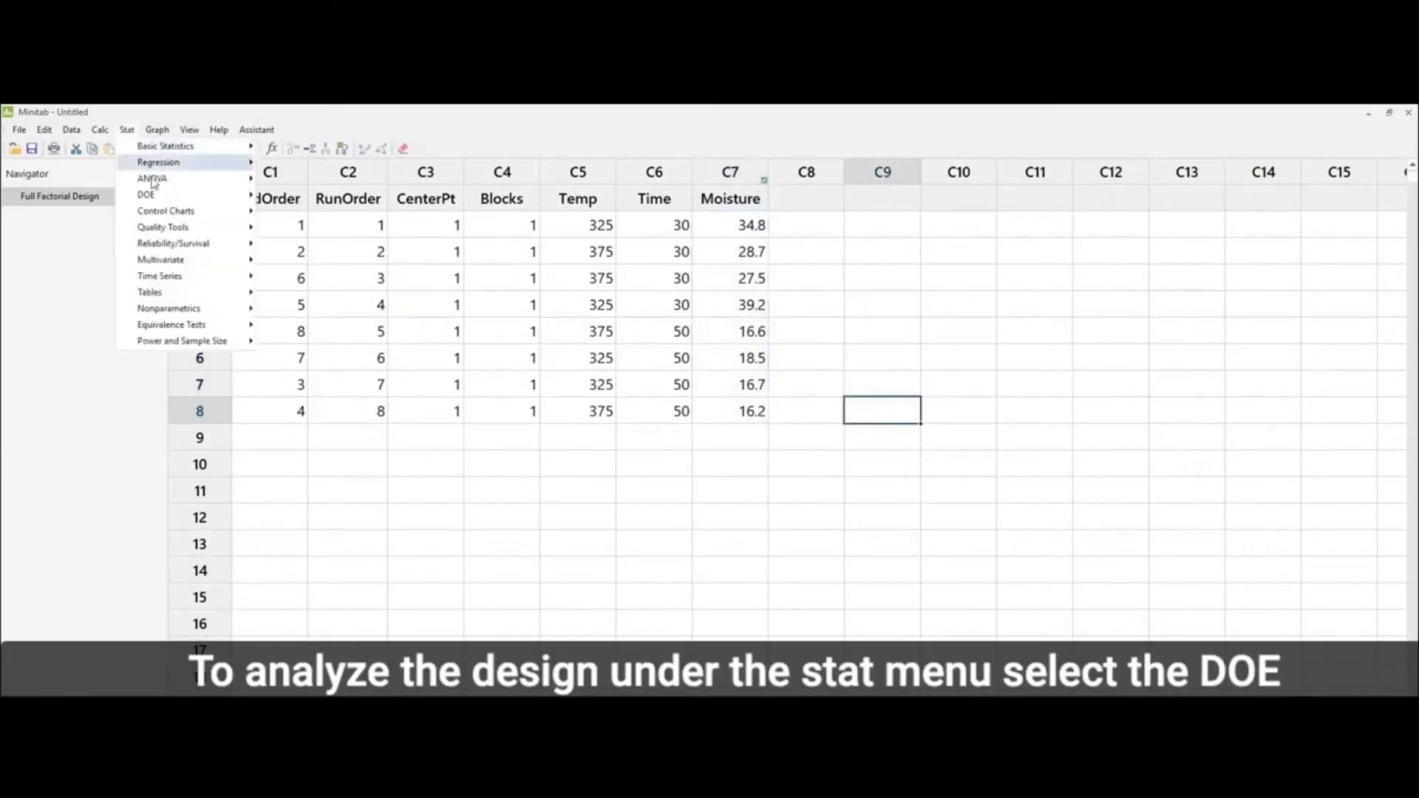
mouse_move(156, 202)
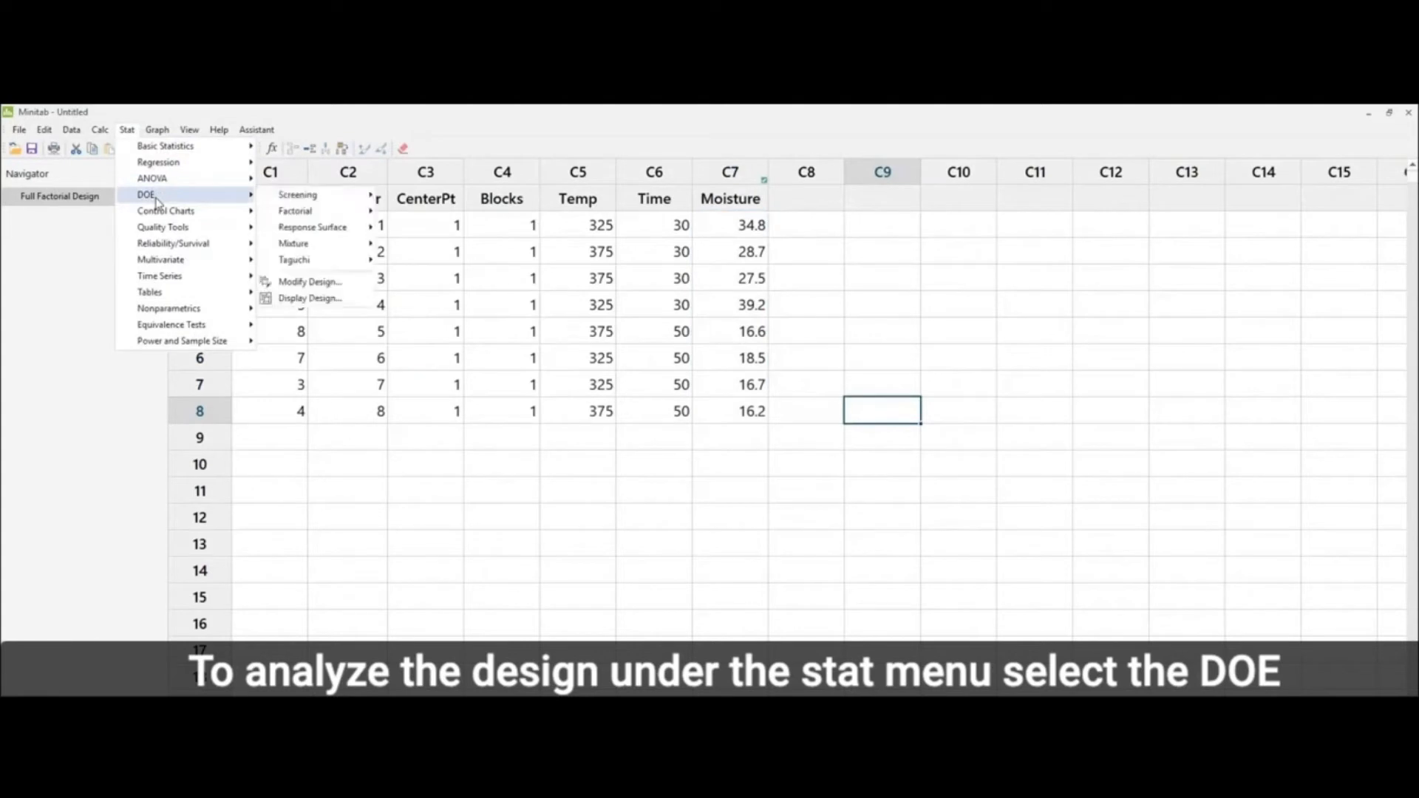
mouse_move(345, 212)
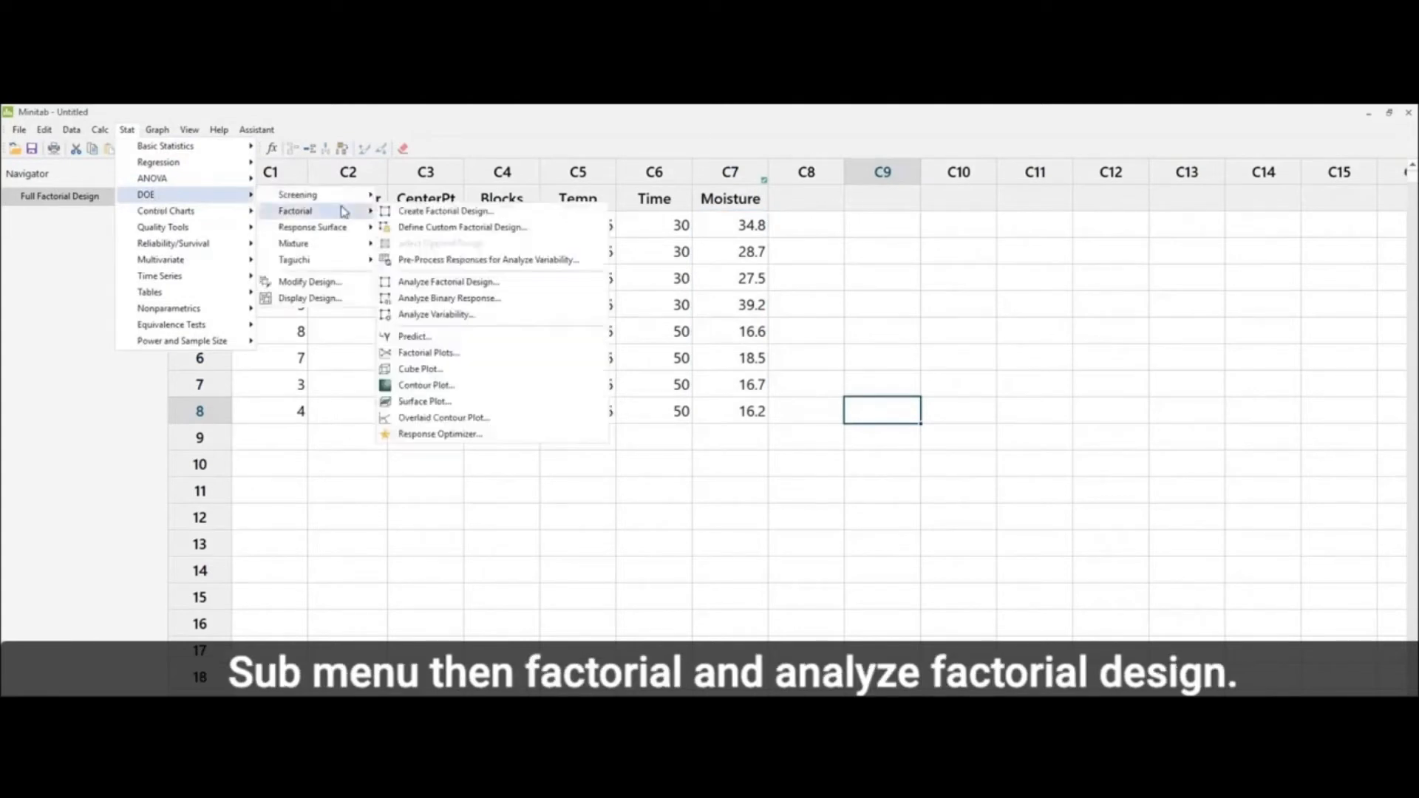
left_click(450, 284)
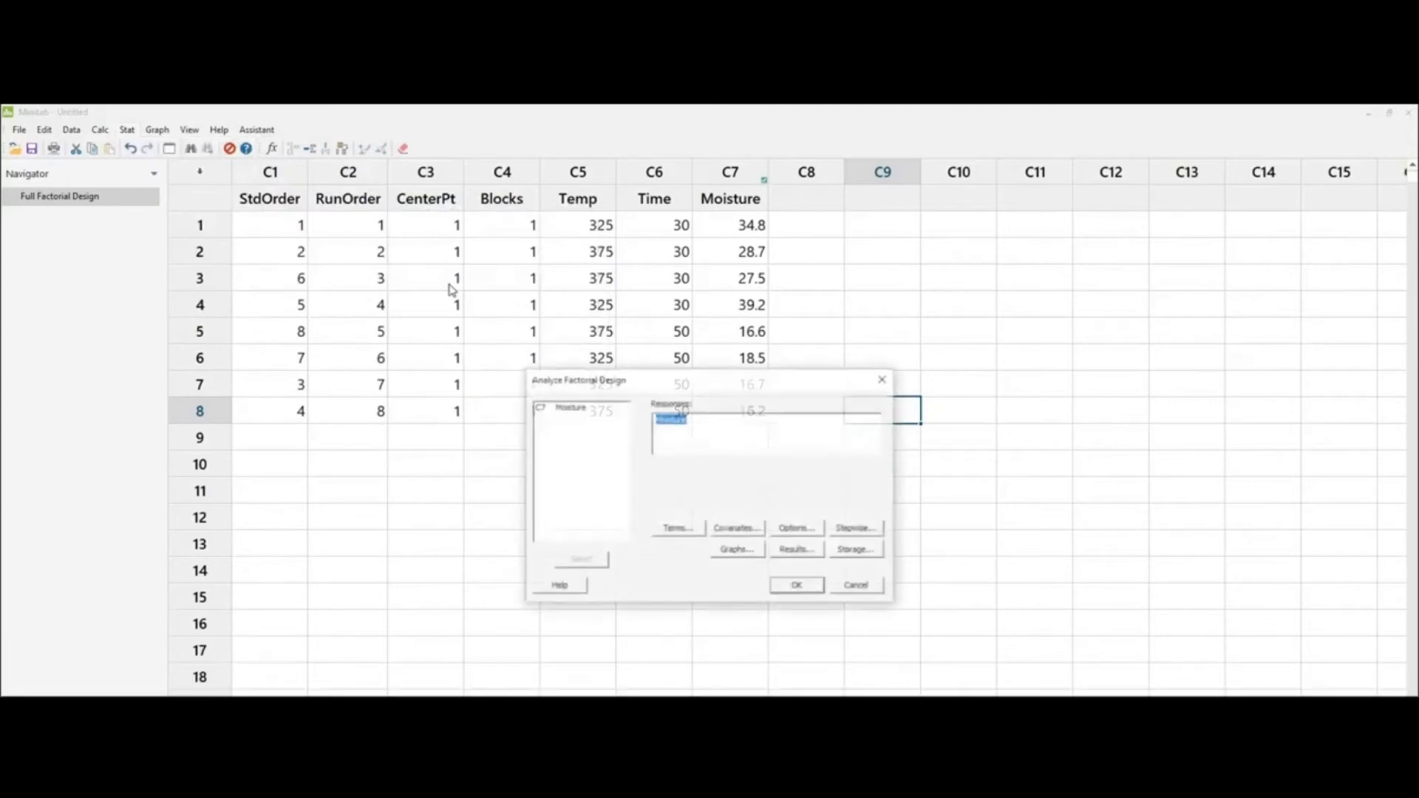
left_click_drag(620, 388, 526, 405)
left_click(489, 431)
double_click(489, 431)
Step: Include terms Temp, Time and AB up to order 2, keep only the Pareto effects plot, and run the analysis
left_click(585, 547)
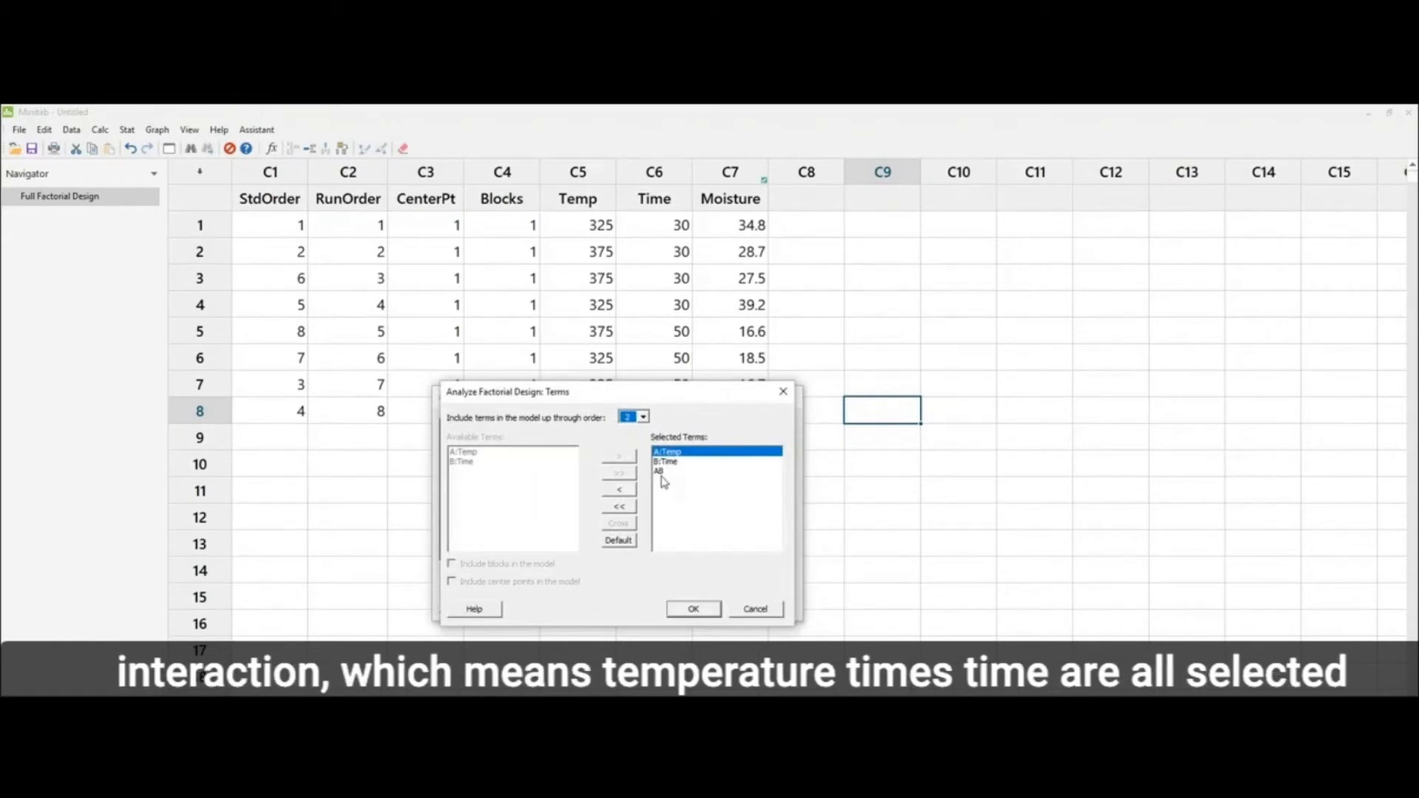
left_click(694, 611)
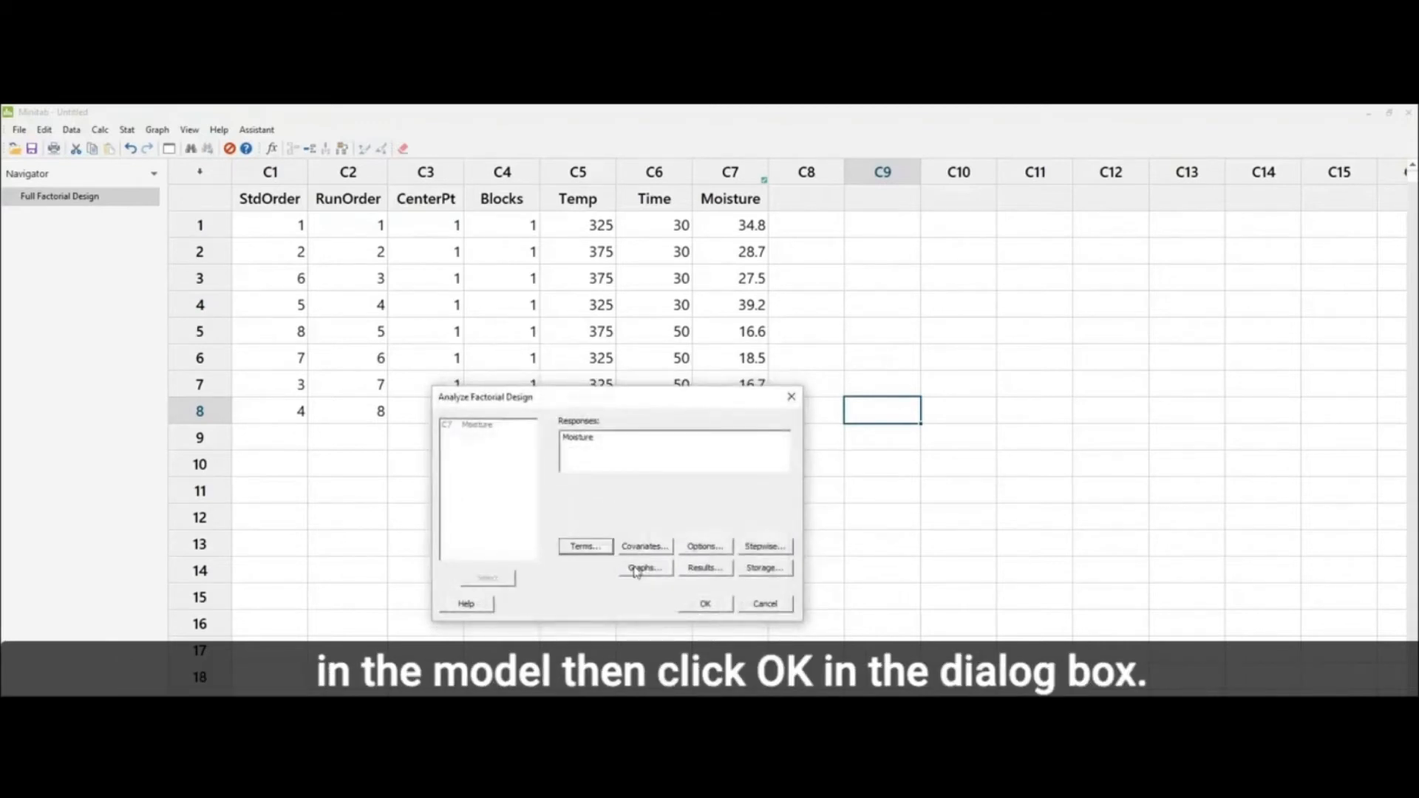
left_click(637, 569)
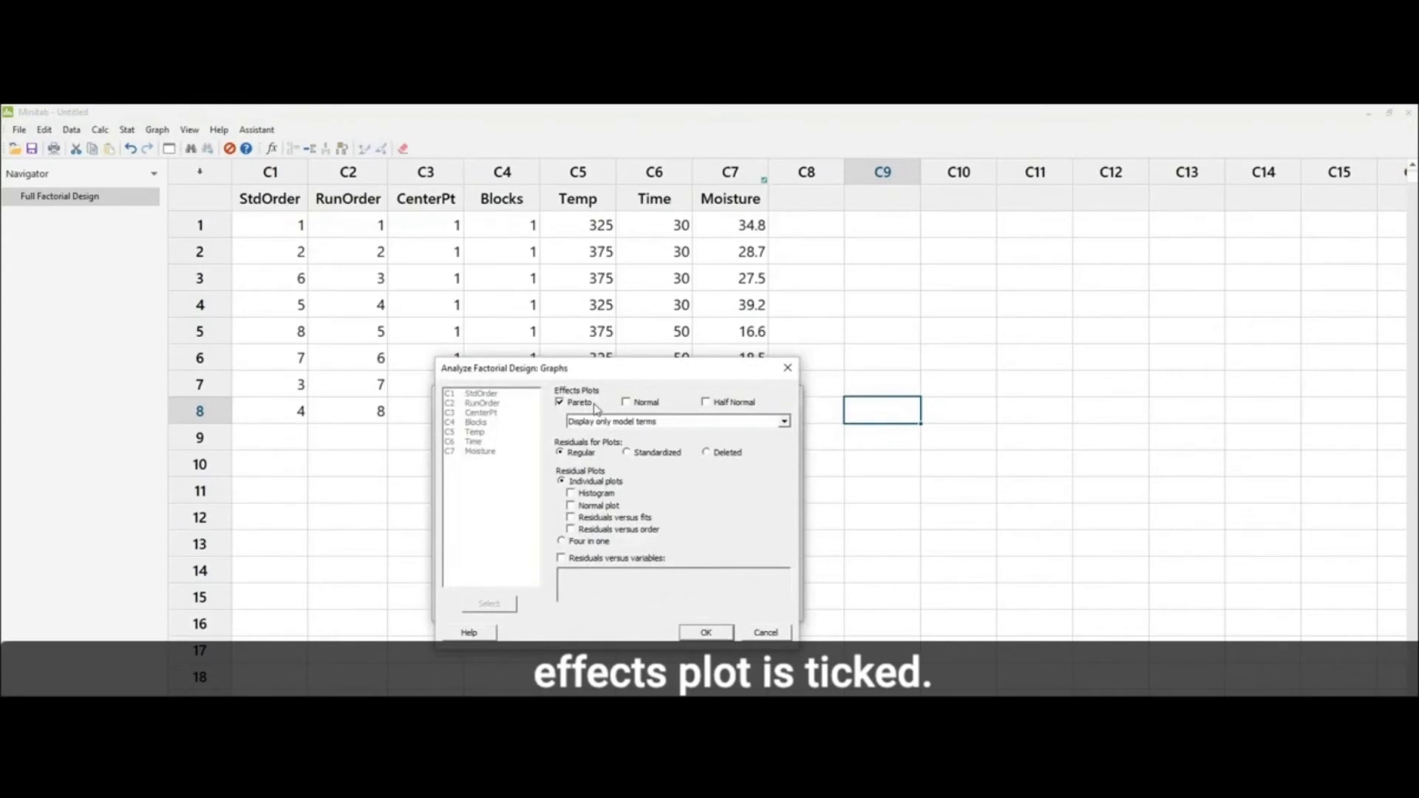
left_click(707, 633)
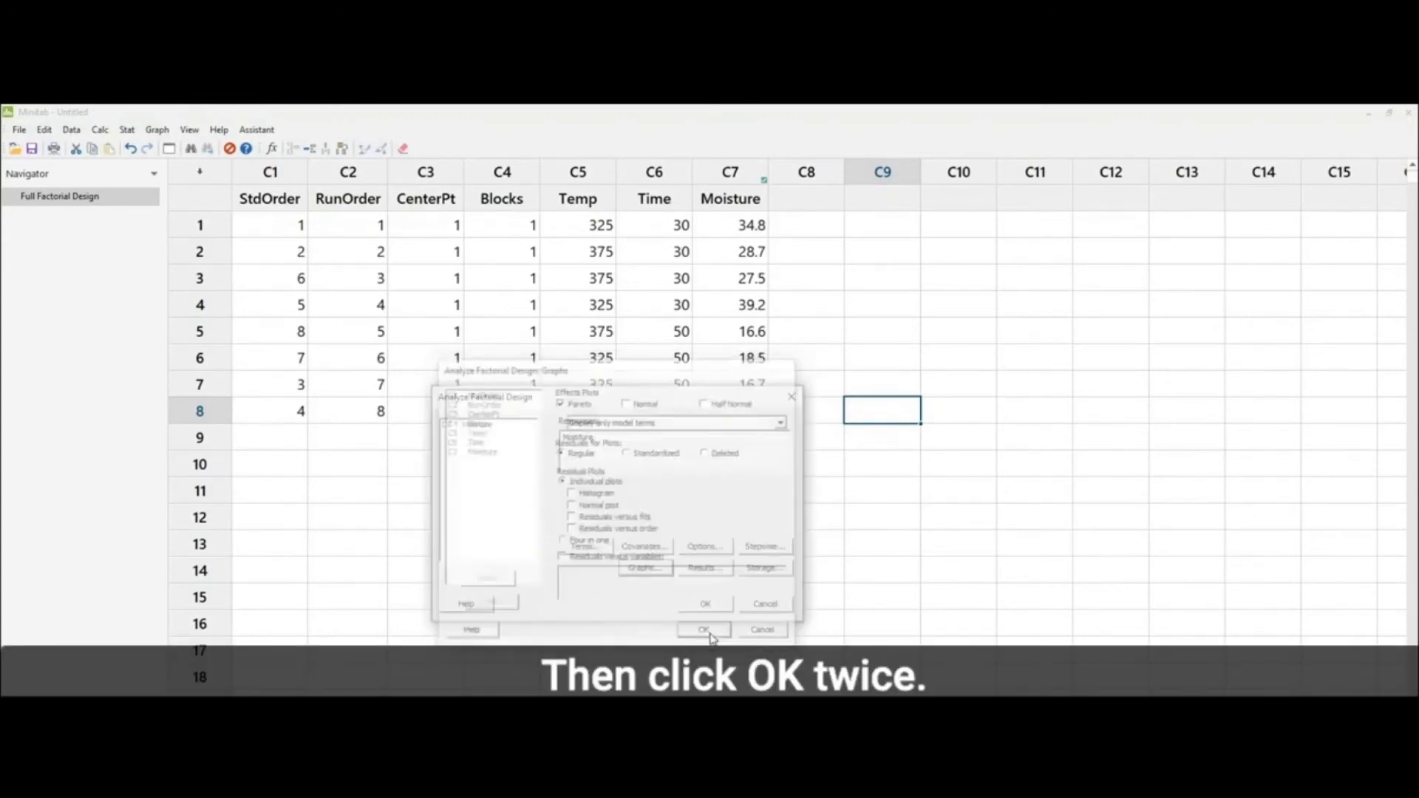
left_click(705, 604)
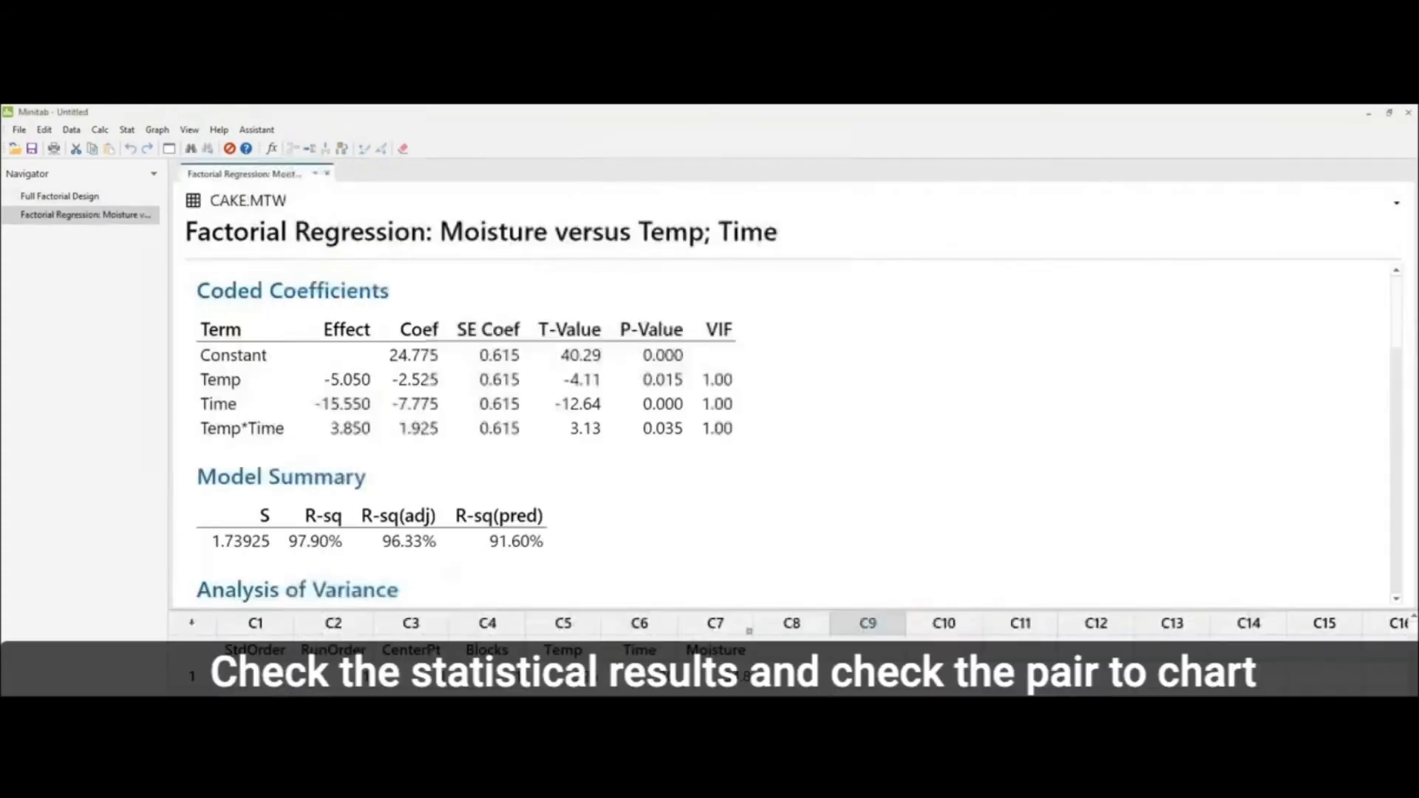
Step: Examine the factorial regression output: coefficients, analysis of variance, regression equation and Pareto chart of standardized effects
left_click(1367, 796)
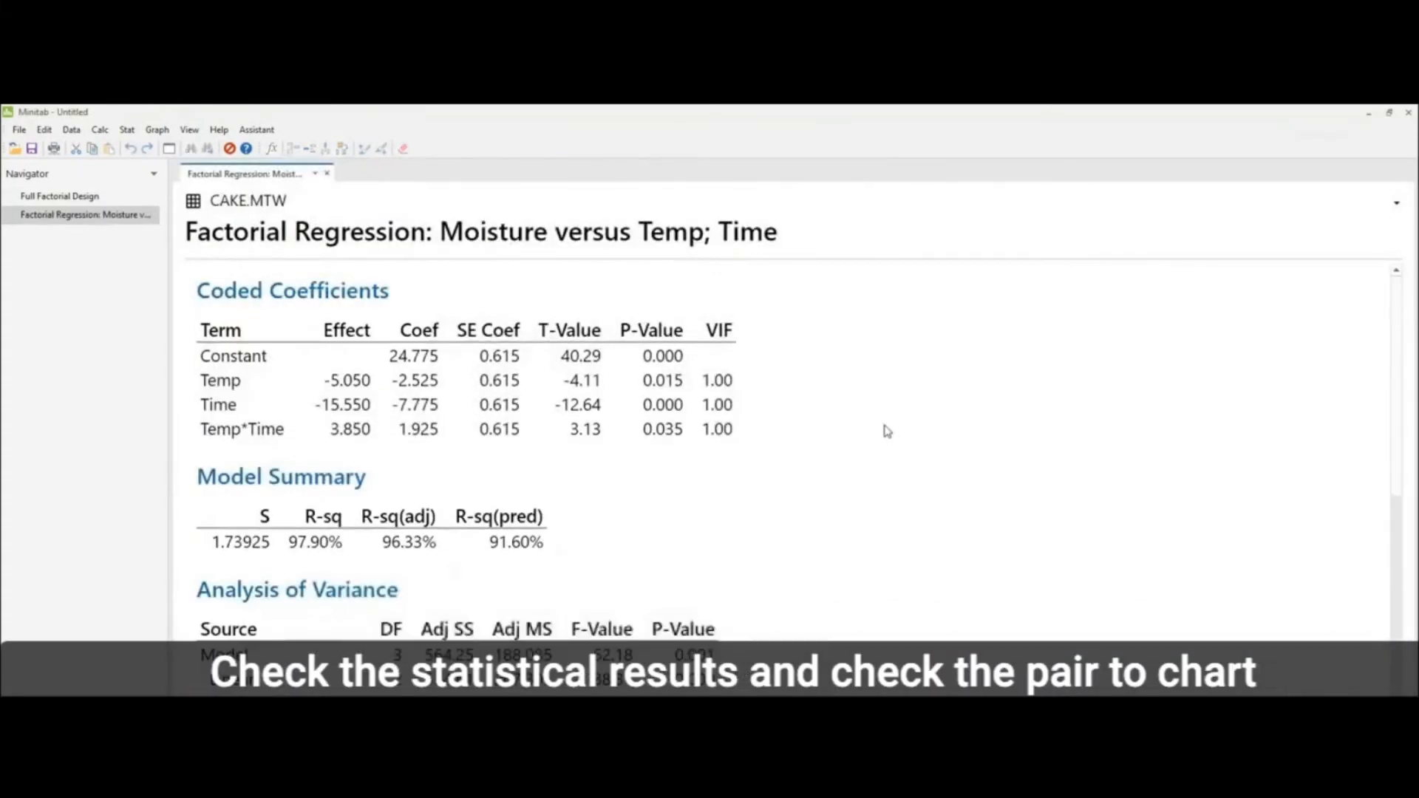
scroll(663, 350, "down", 1)
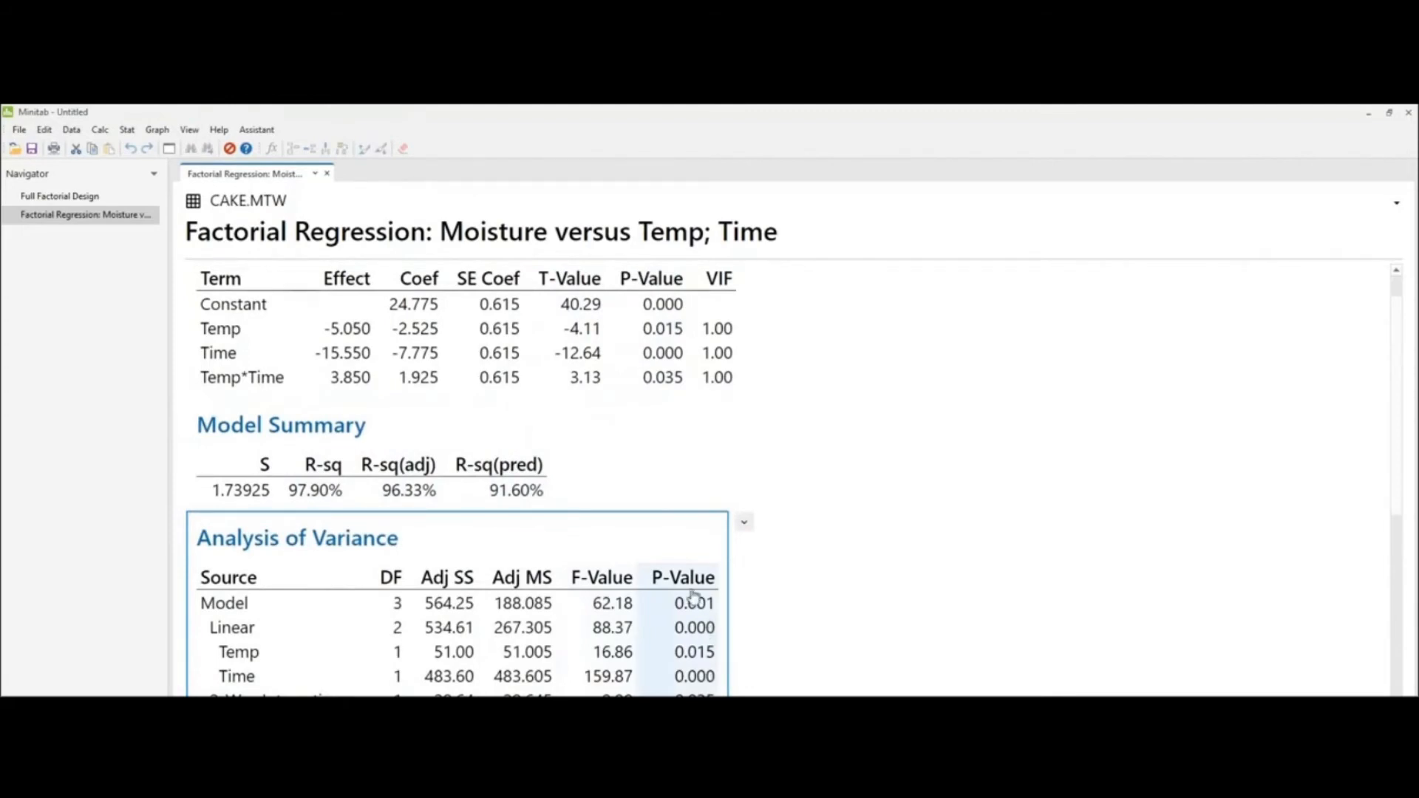
scroll(693, 596, "down", 1)
scroll(693, 596, "down", 6)
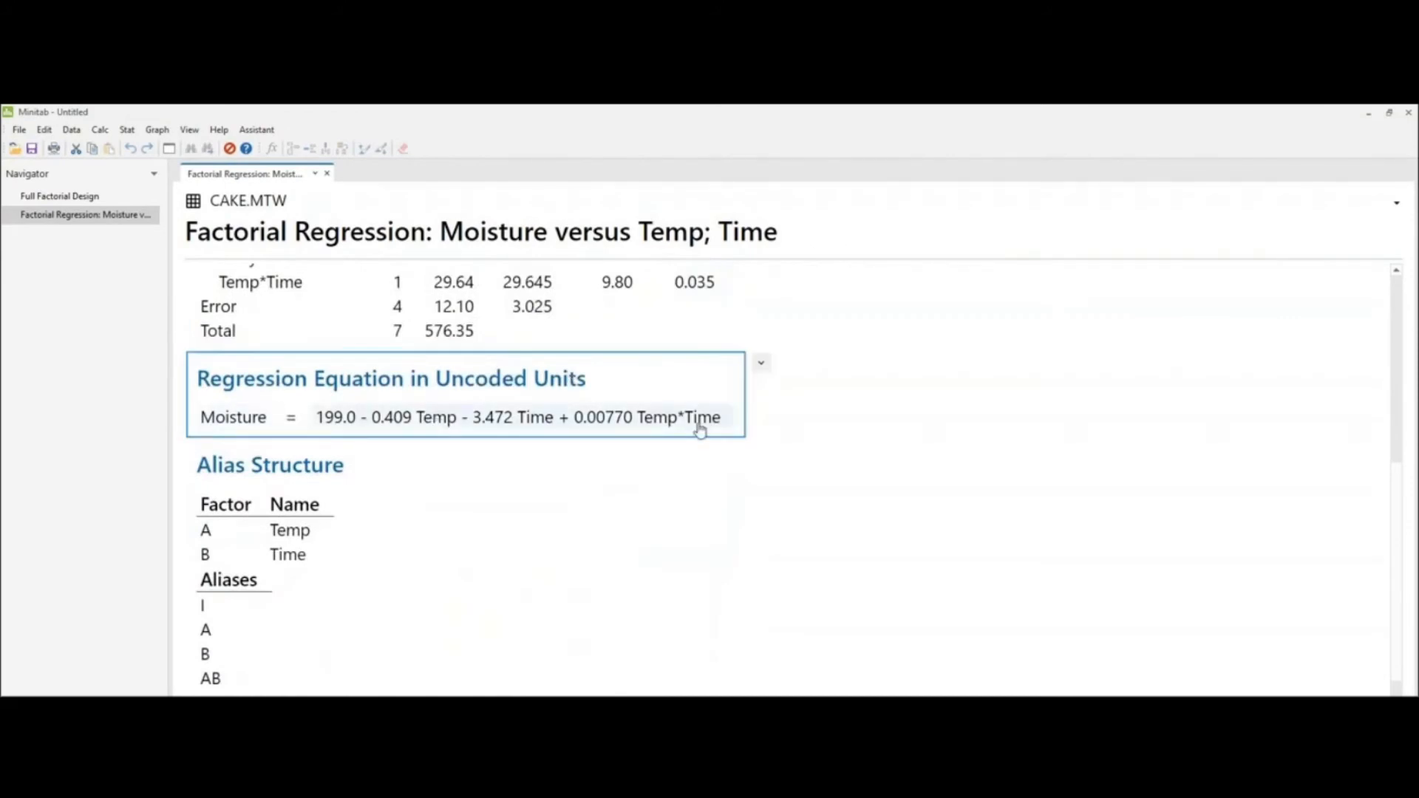
scroll(698, 428, "down", 5)
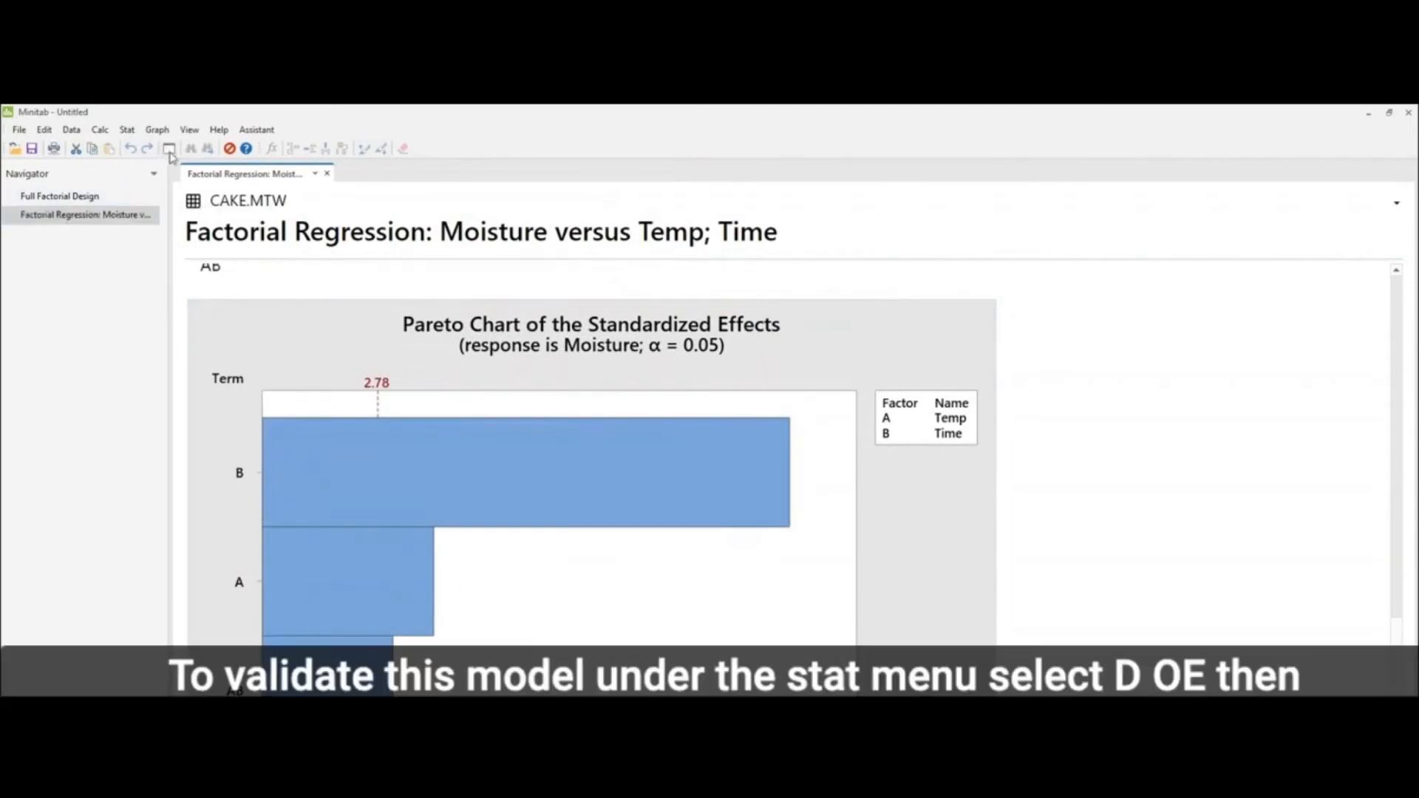
Step: Rerun the factorial design analysis for Moisture without the Pareto plot and with four-in-one residual plots, and view those plots
left_click(127, 131)
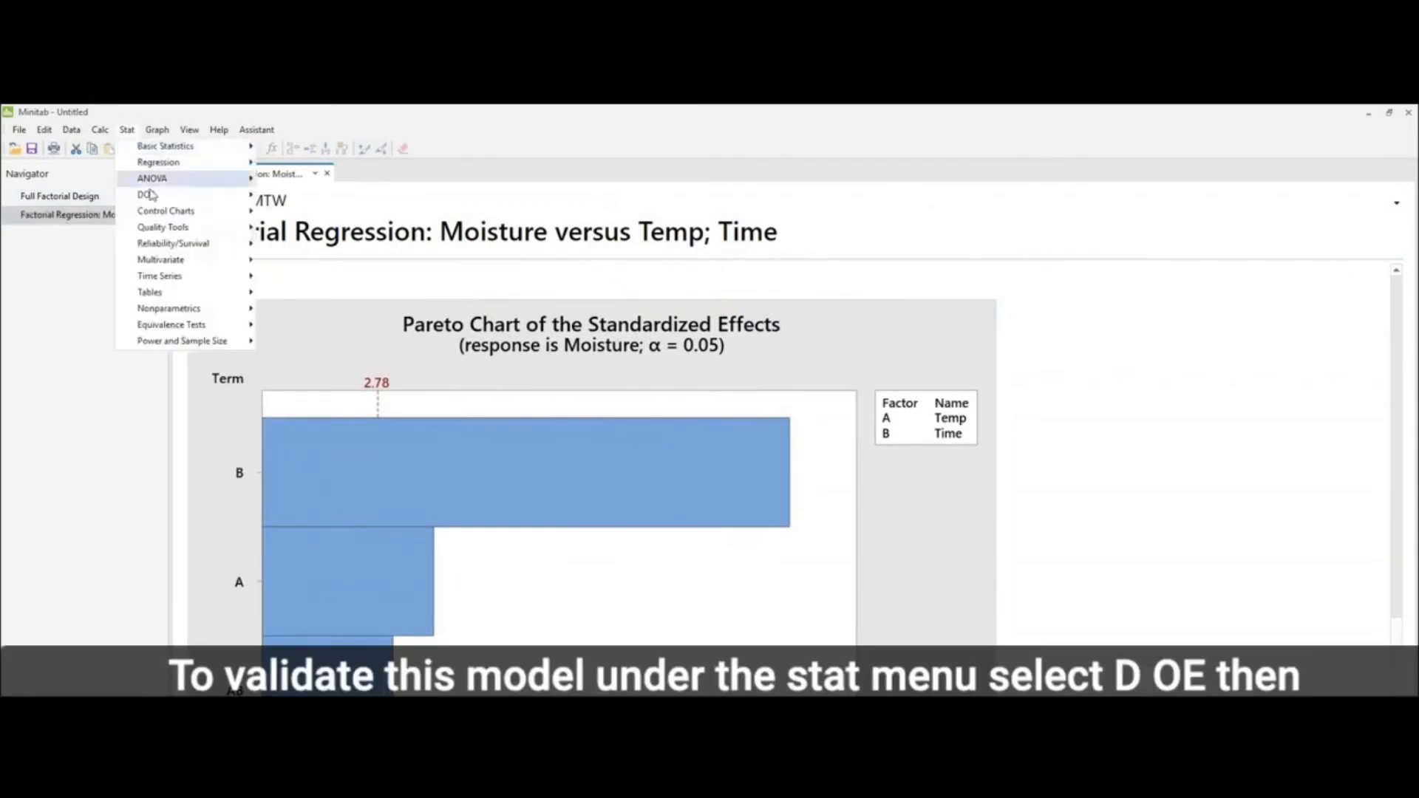
mouse_move(243, 195)
mouse_move(307, 213)
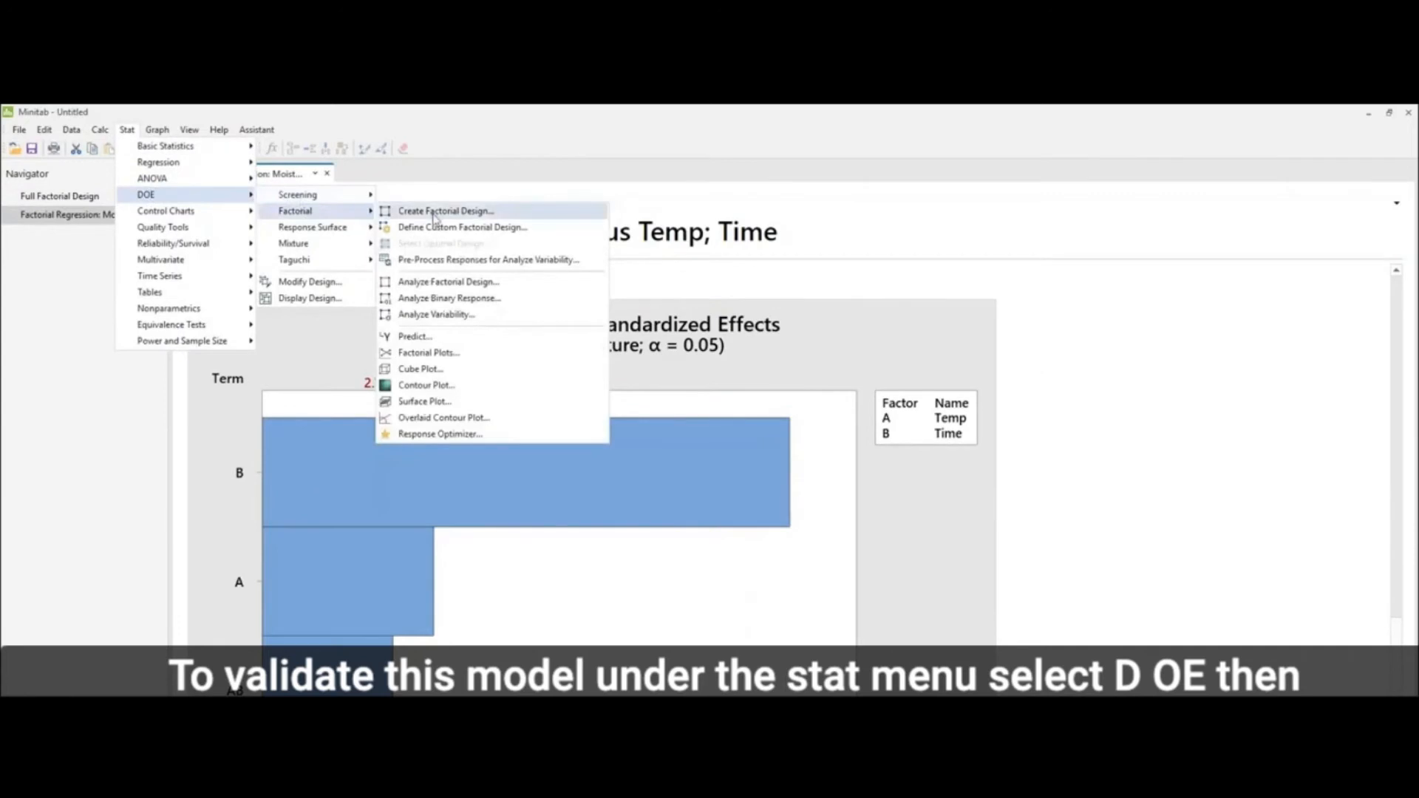
left_click(451, 284)
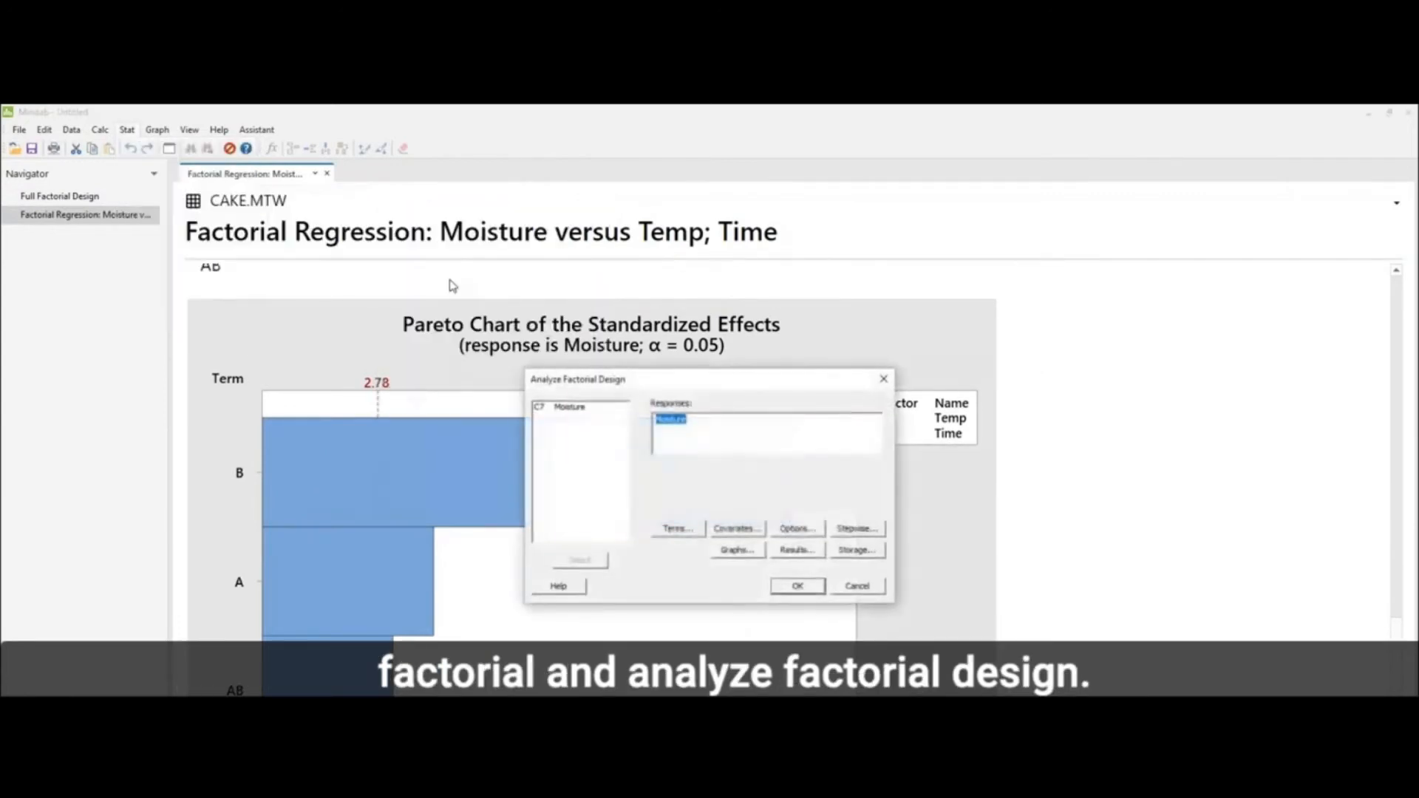
left_click(739, 551)
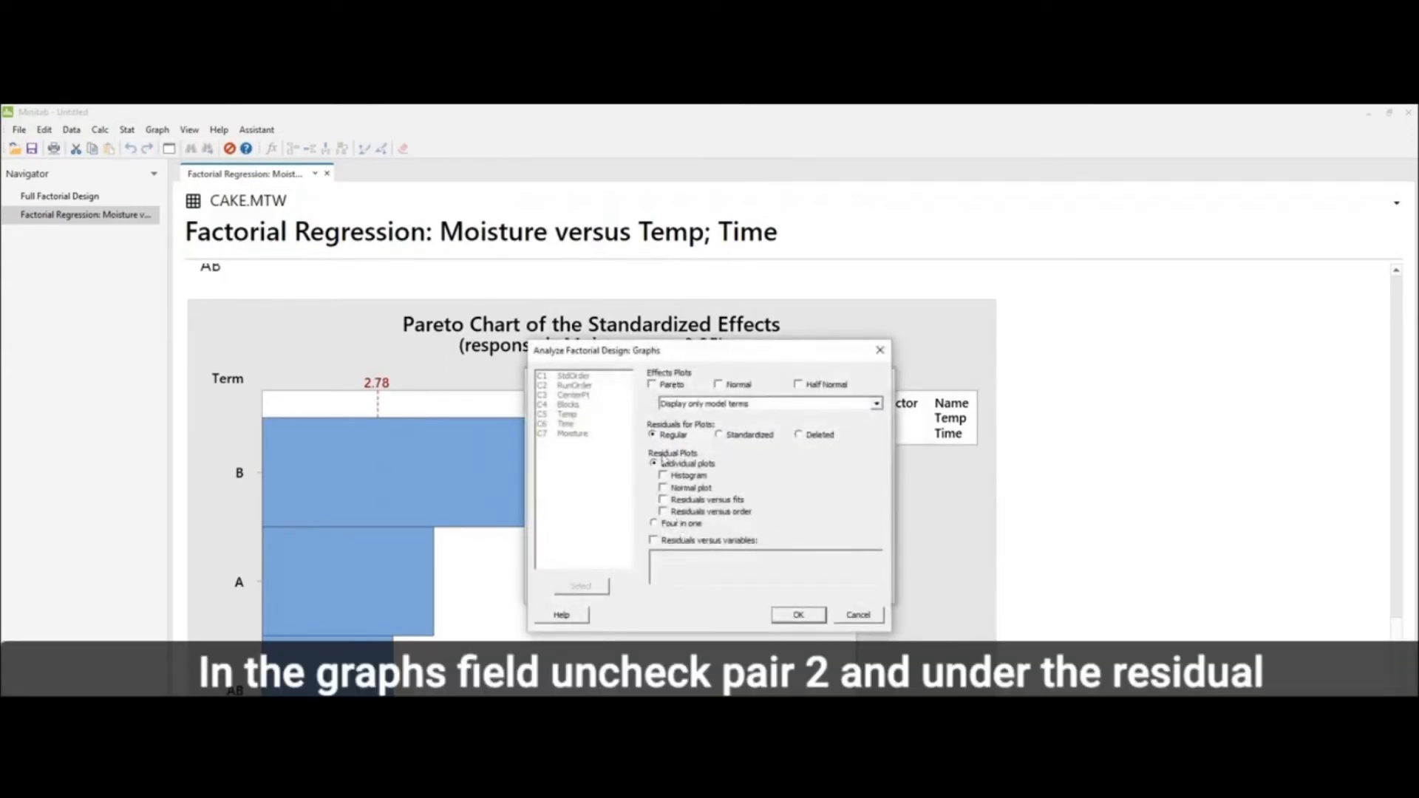
left_click(681, 524)
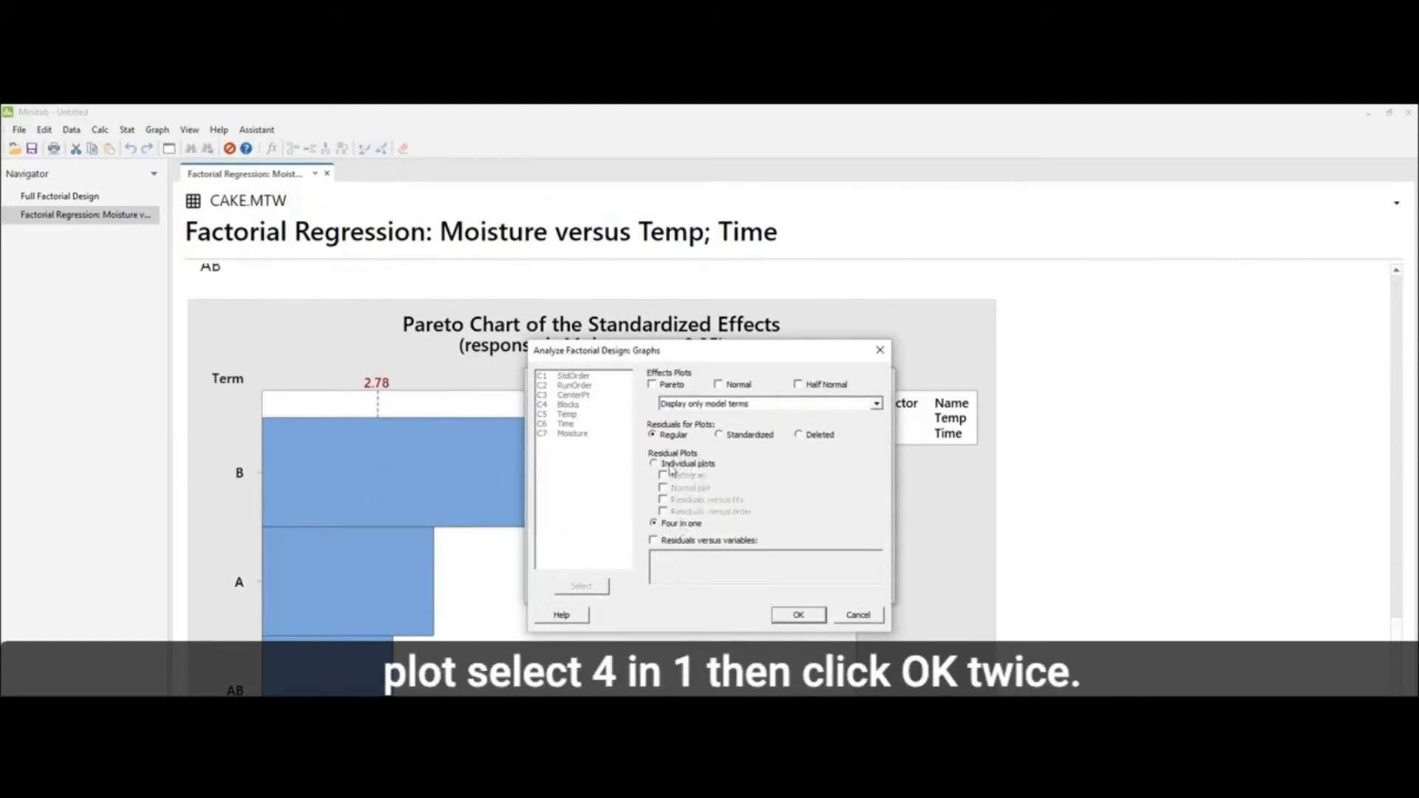
left_click(799, 617)
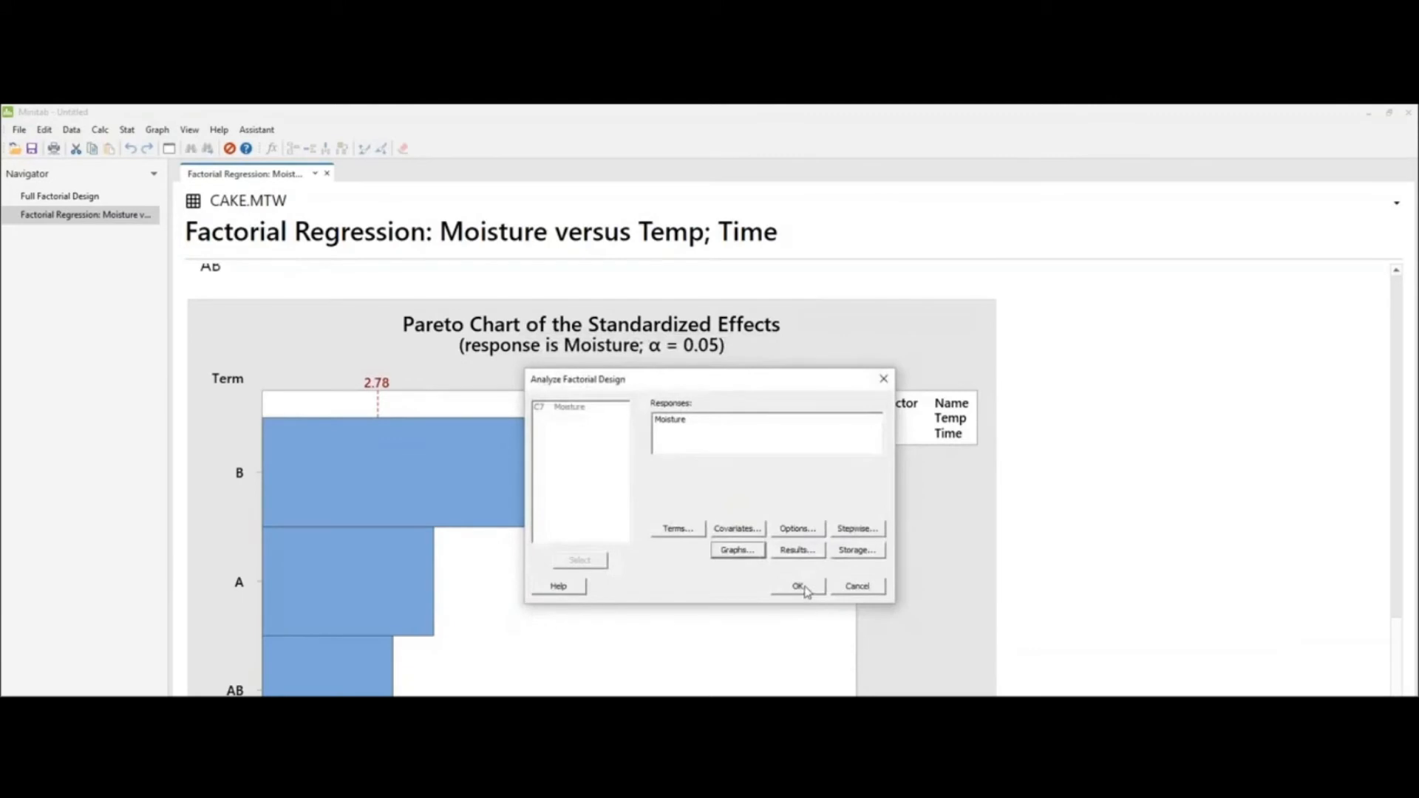
left_click(799, 586)
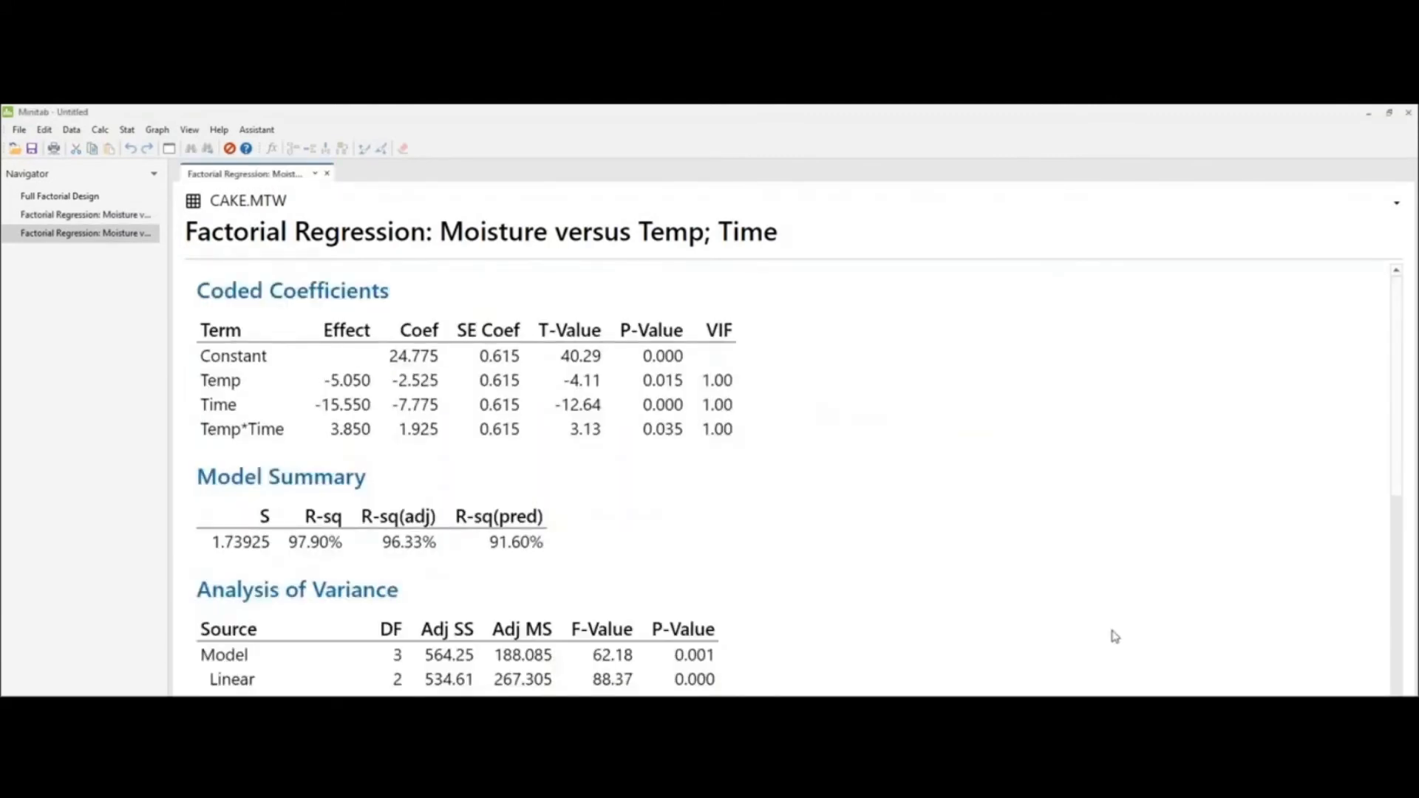
scroll(1115, 636, "down", 15)
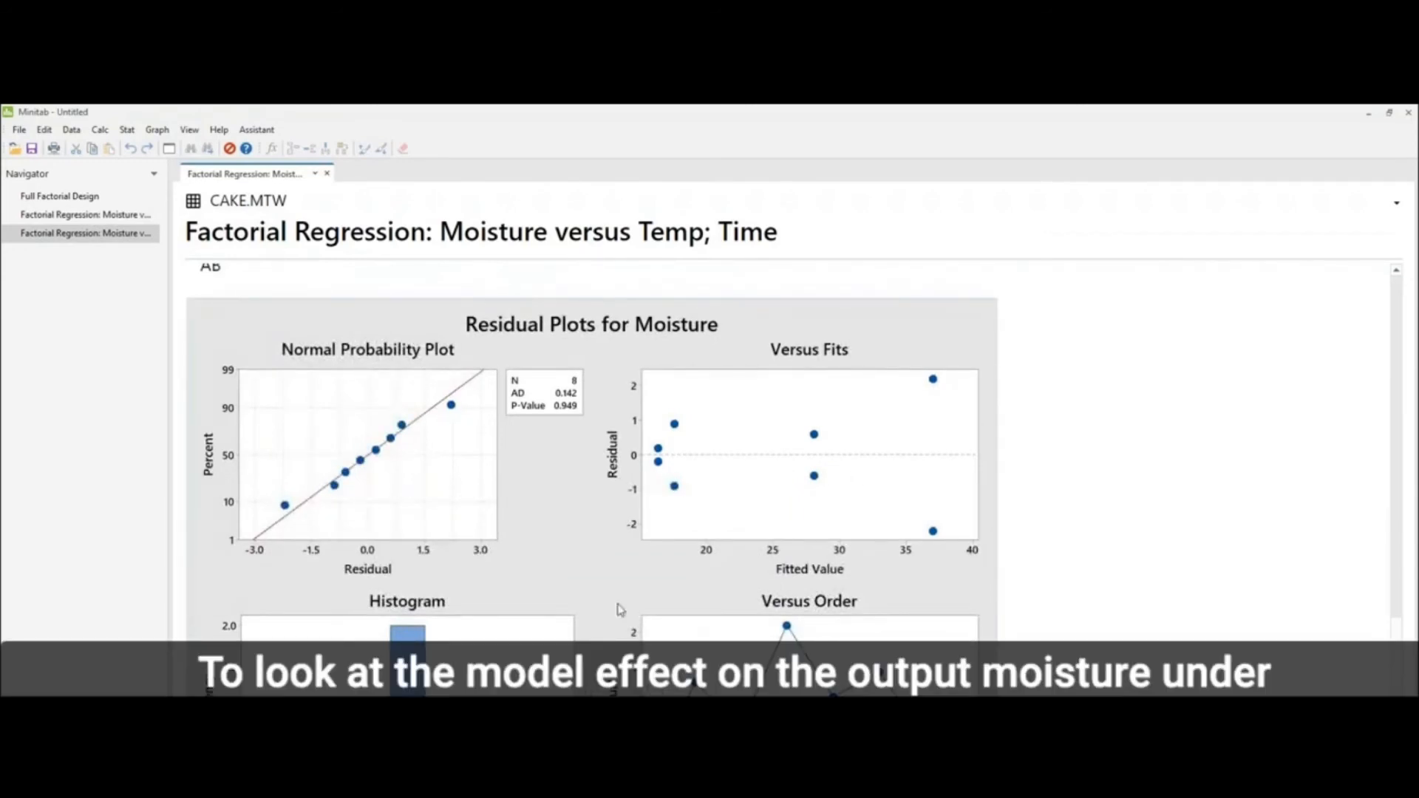
Step: Create factorial plots for Moisture with Temp and Time, including the main effects plot and the interaction plot
left_click(127, 131)
mouse_move(159, 196)
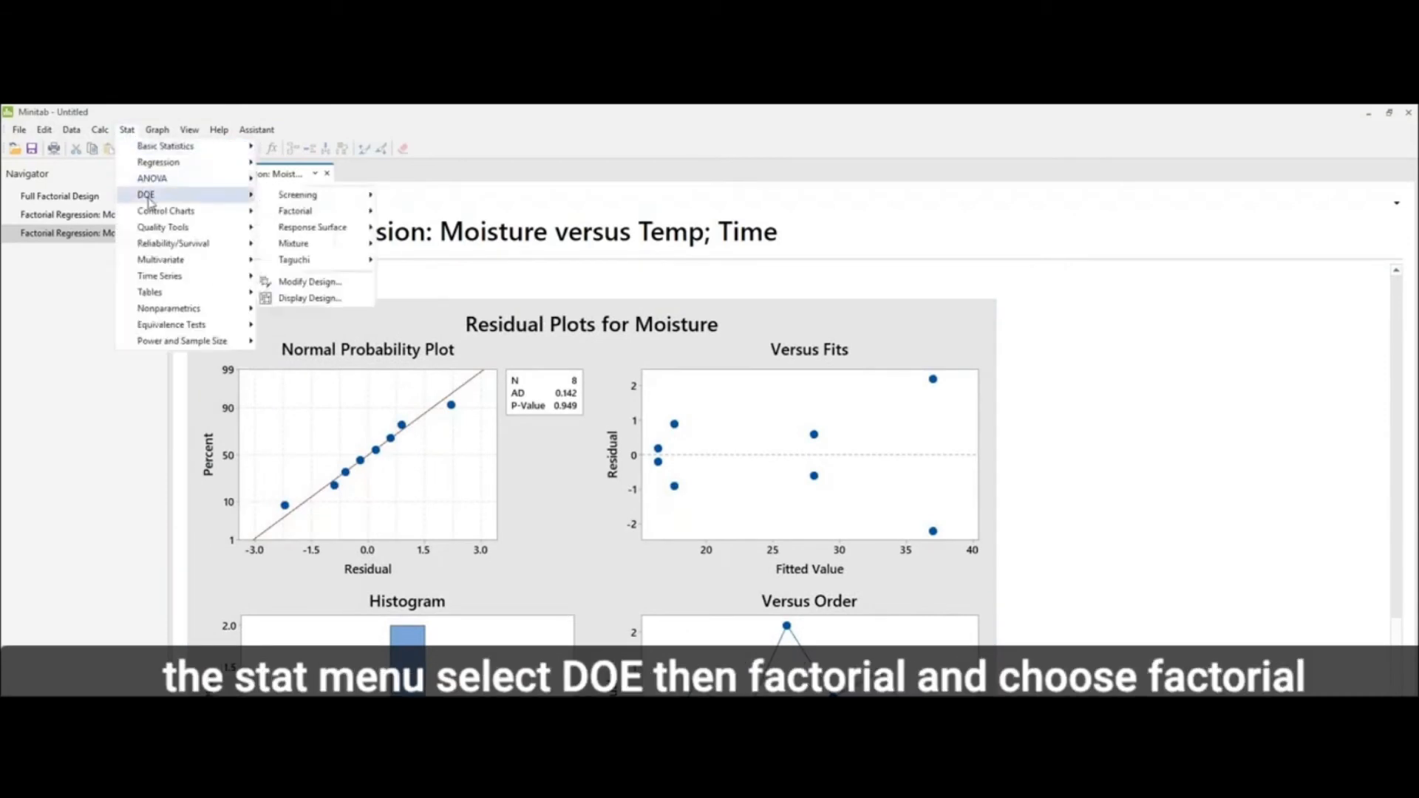
mouse_move(279, 216)
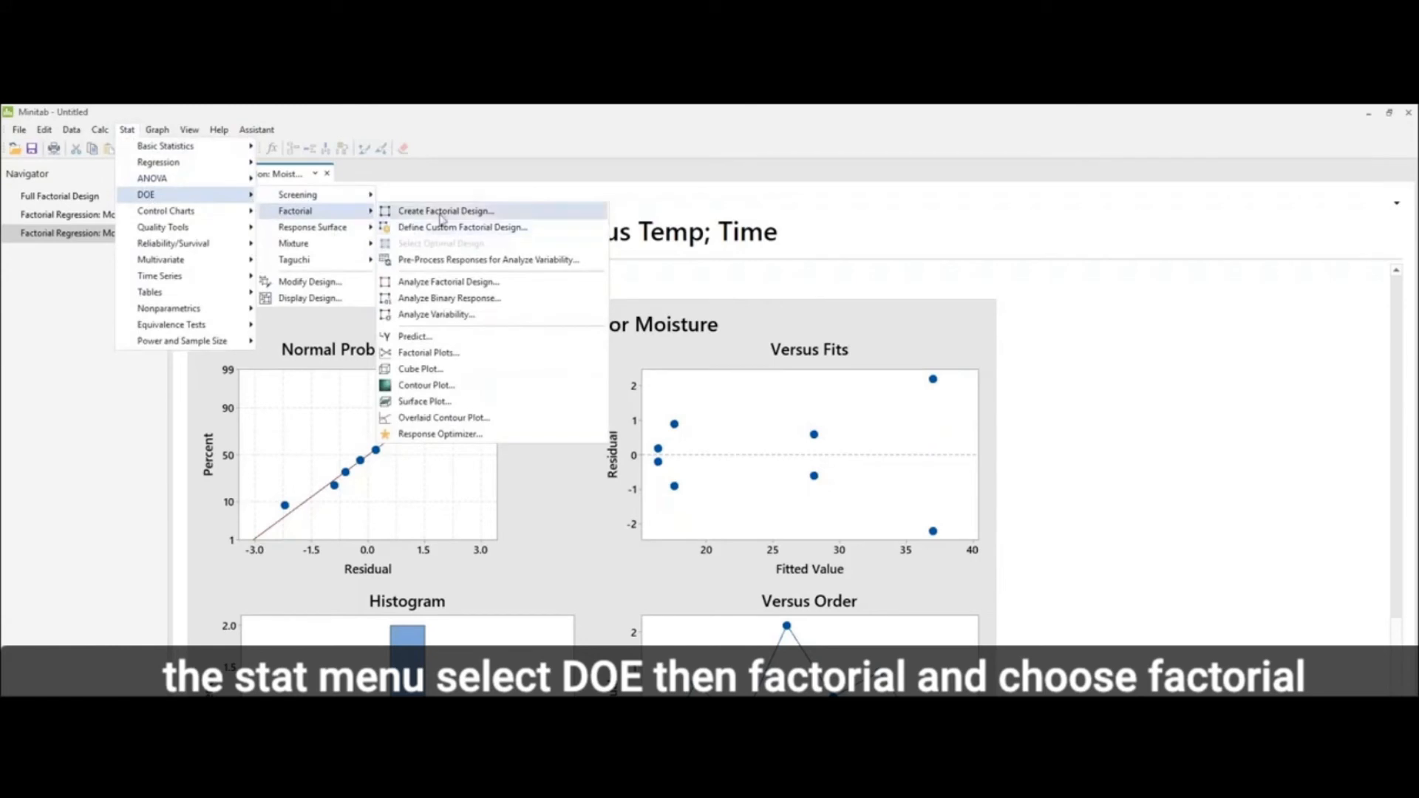
left_click(452, 354)
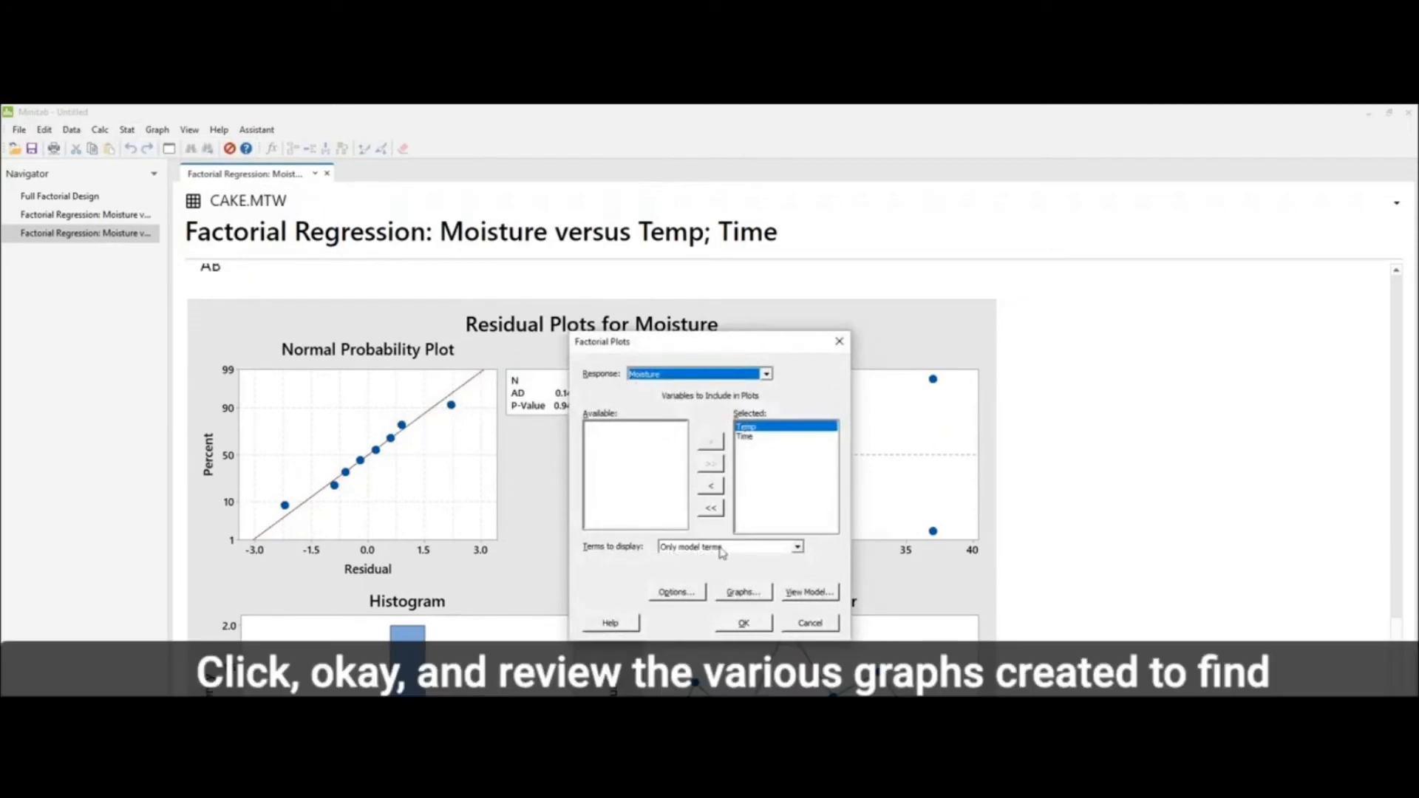
left_click(741, 591)
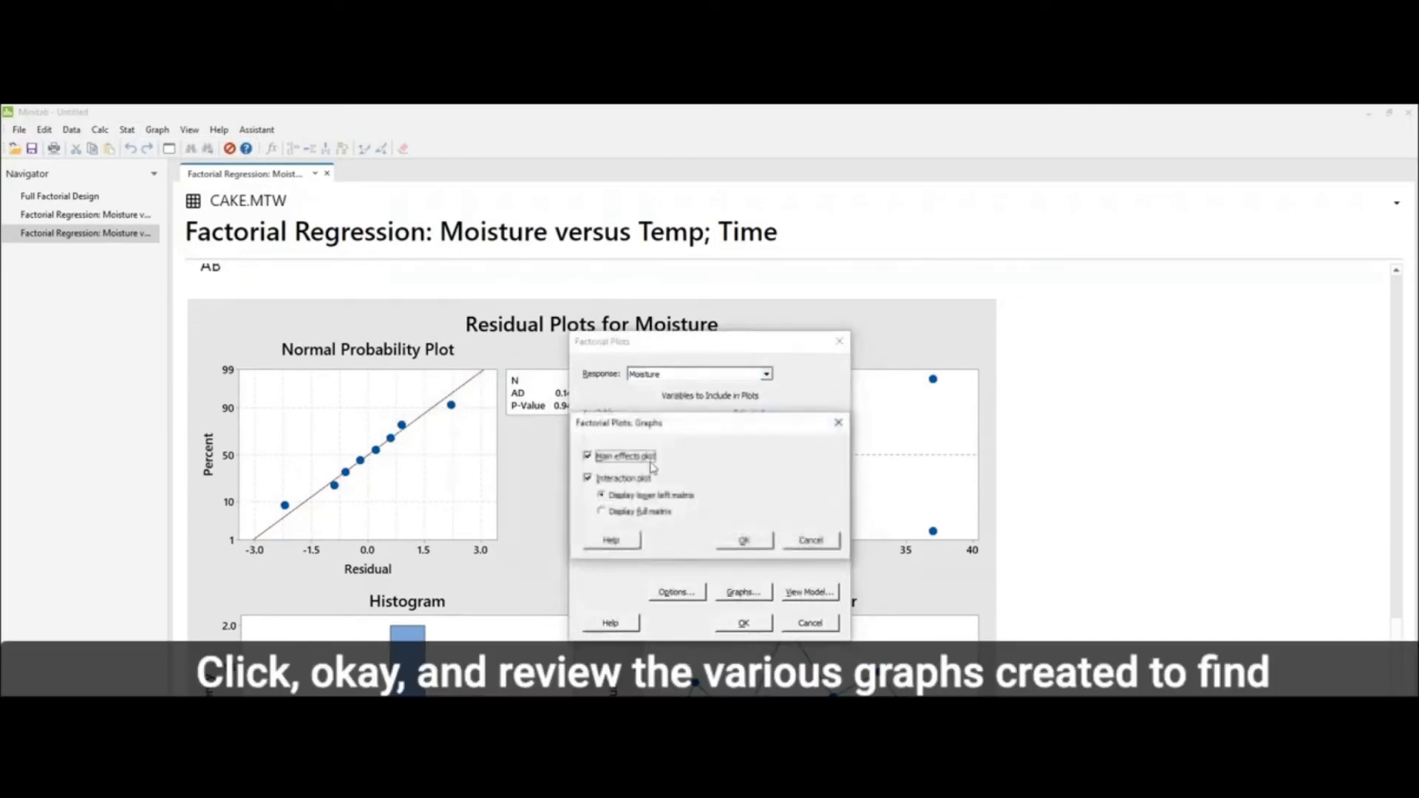
left_click(744, 540)
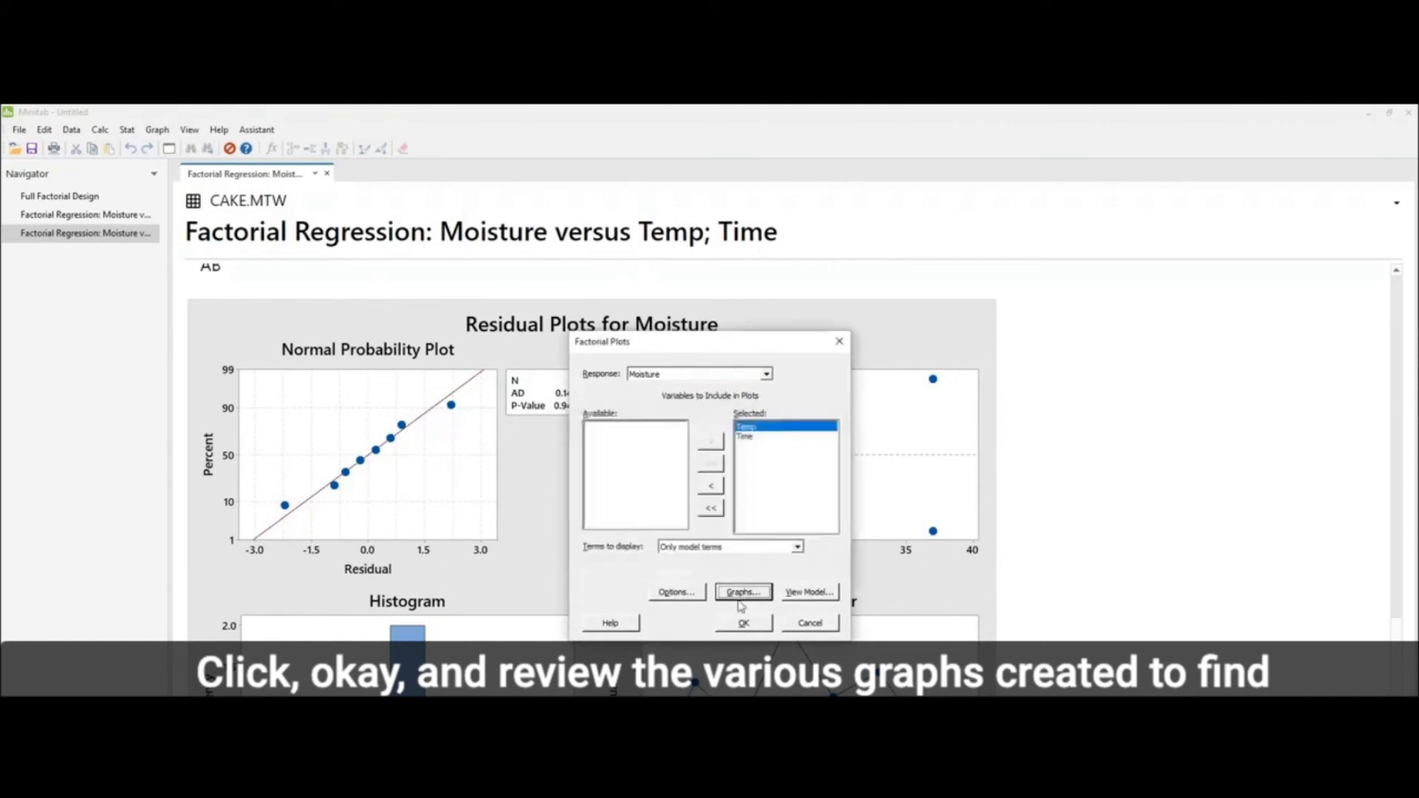
left_click(748, 628)
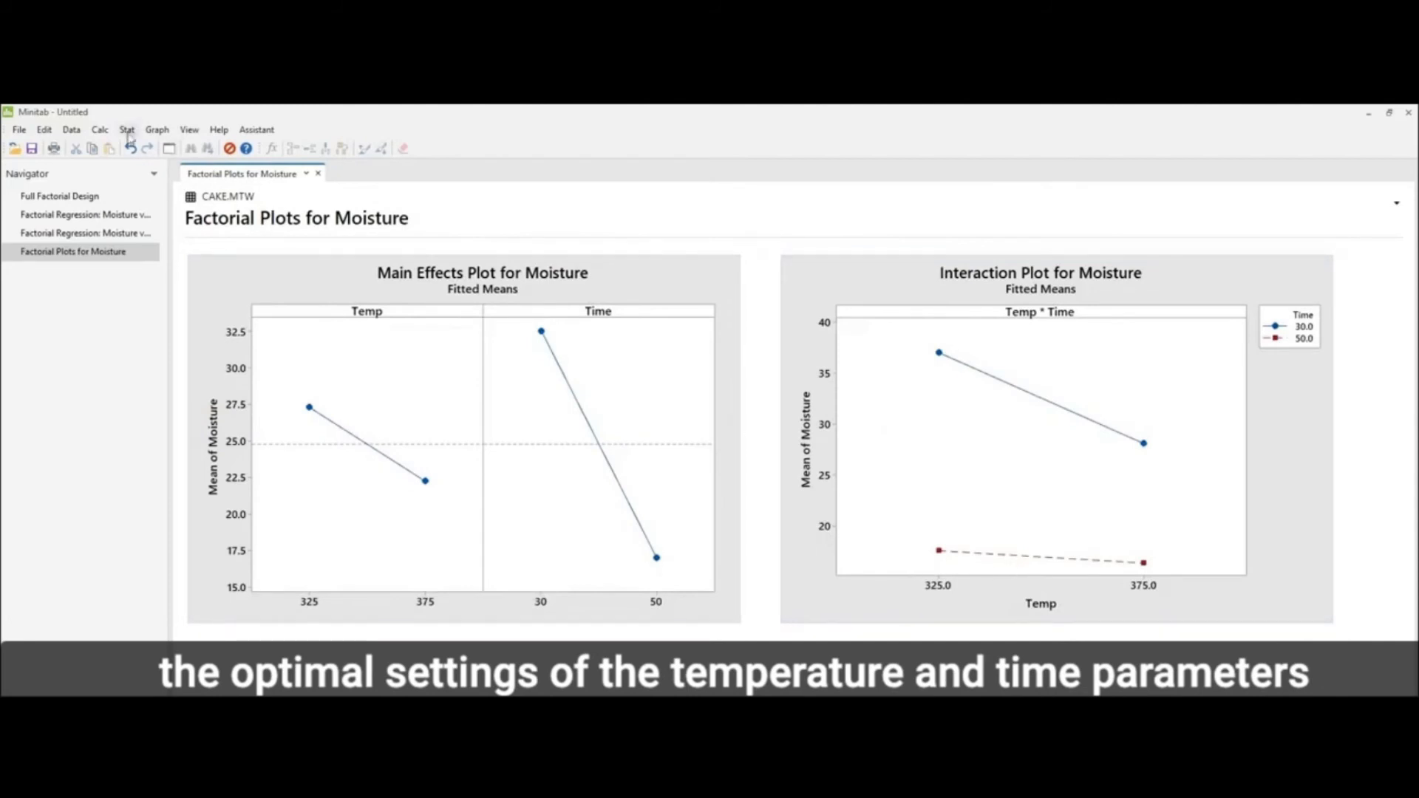
Step: Start the factorial Response Optimizer and set the Moisture goal to Target with a target value of 26
left_click(126, 131)
mouse_move(145, 201)
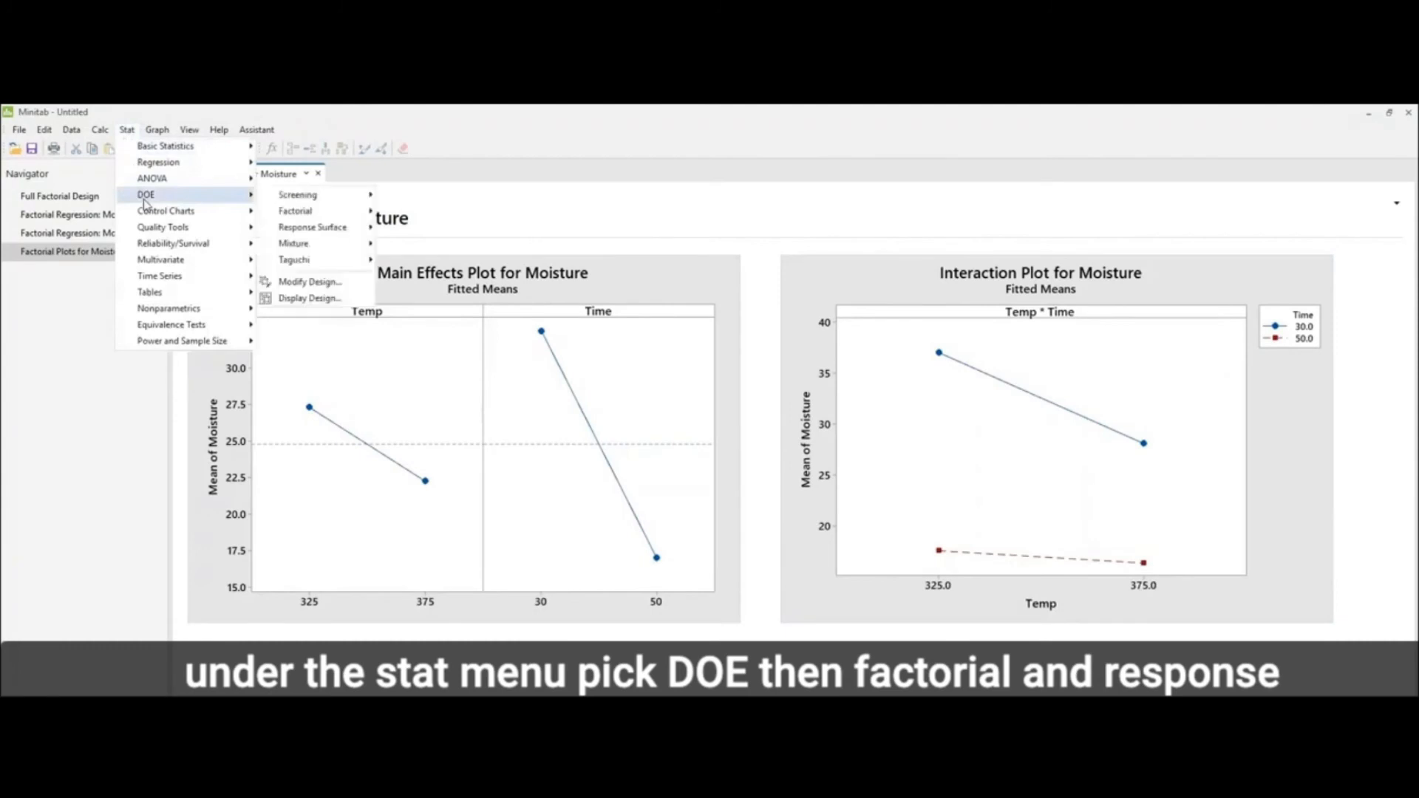
mouse_move(299, 215)
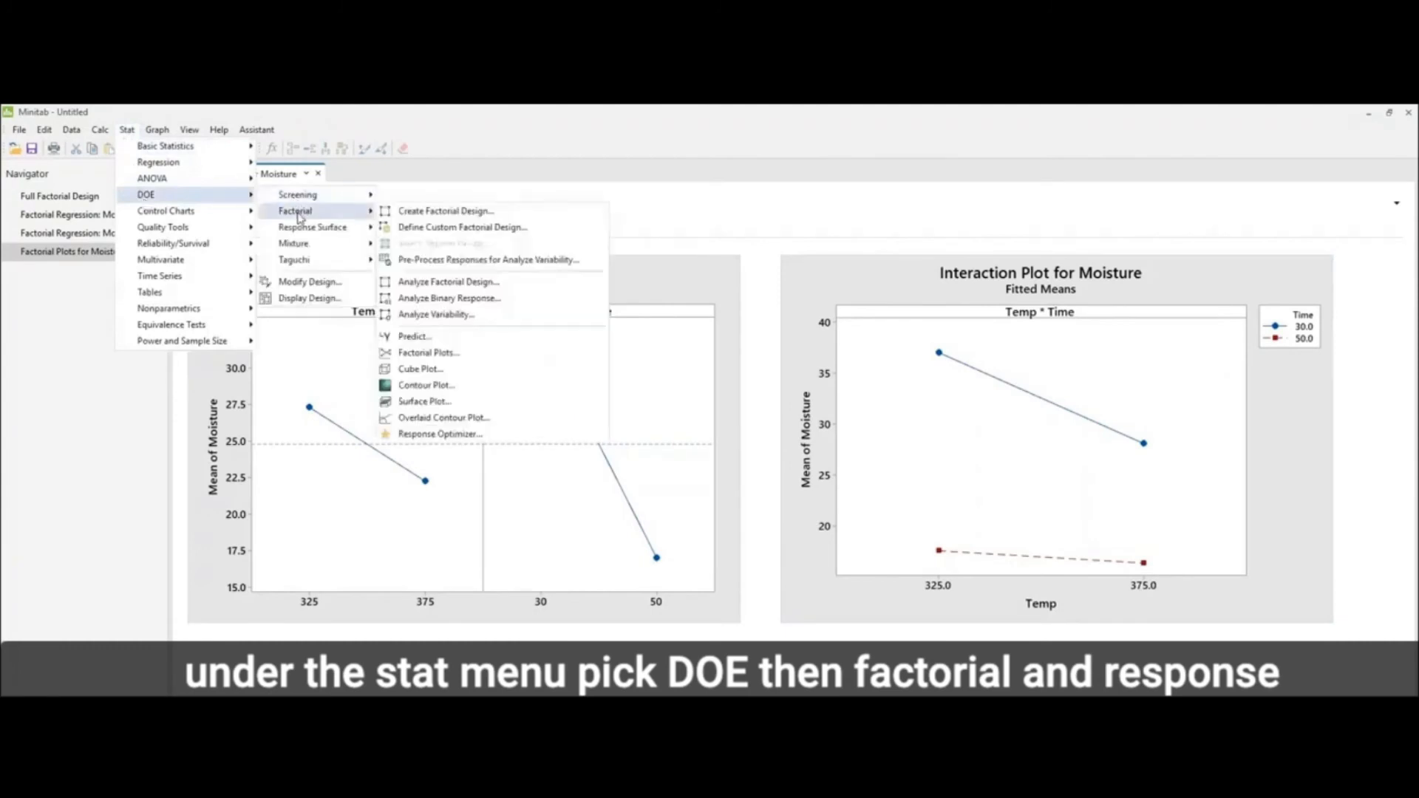
left_click(443, 436)
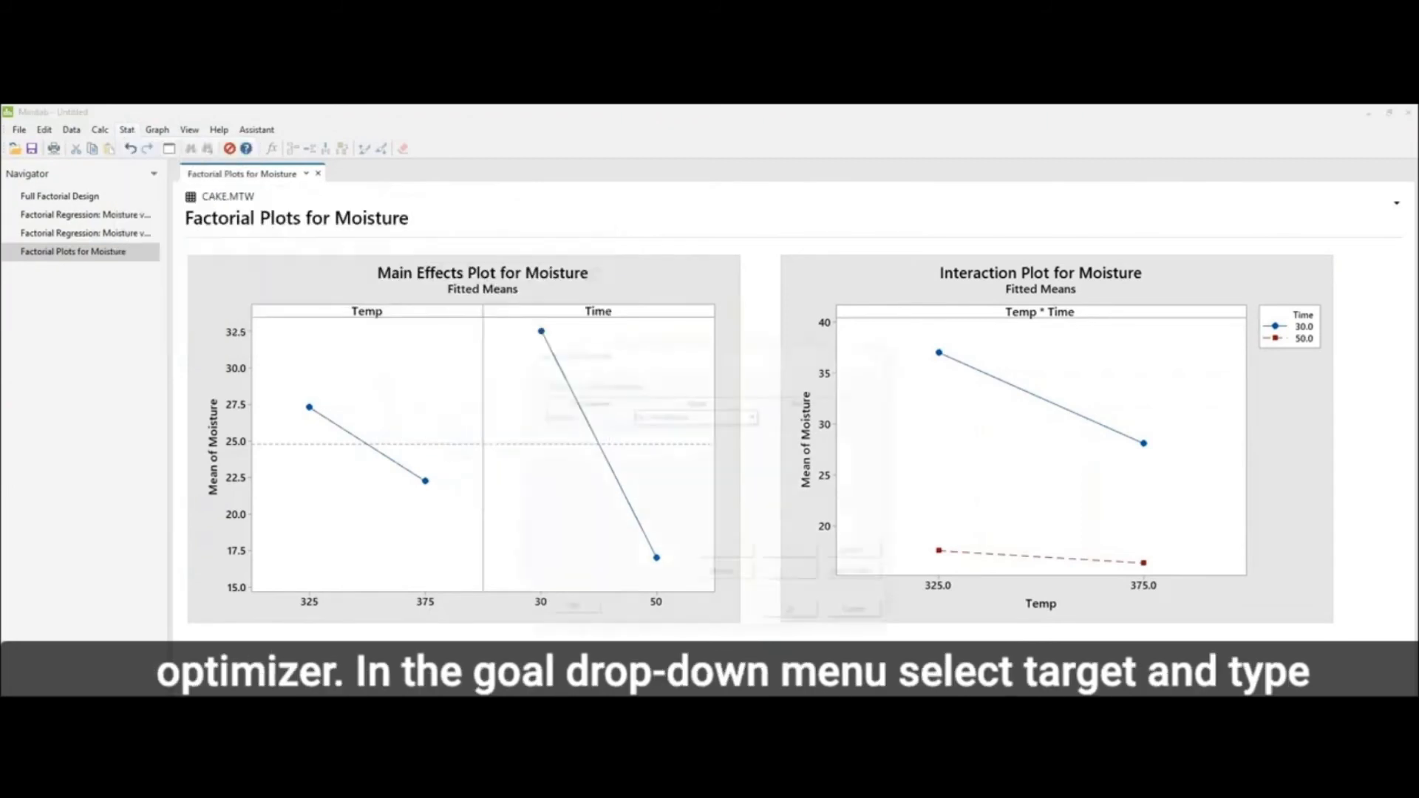
left_click(754, 415)
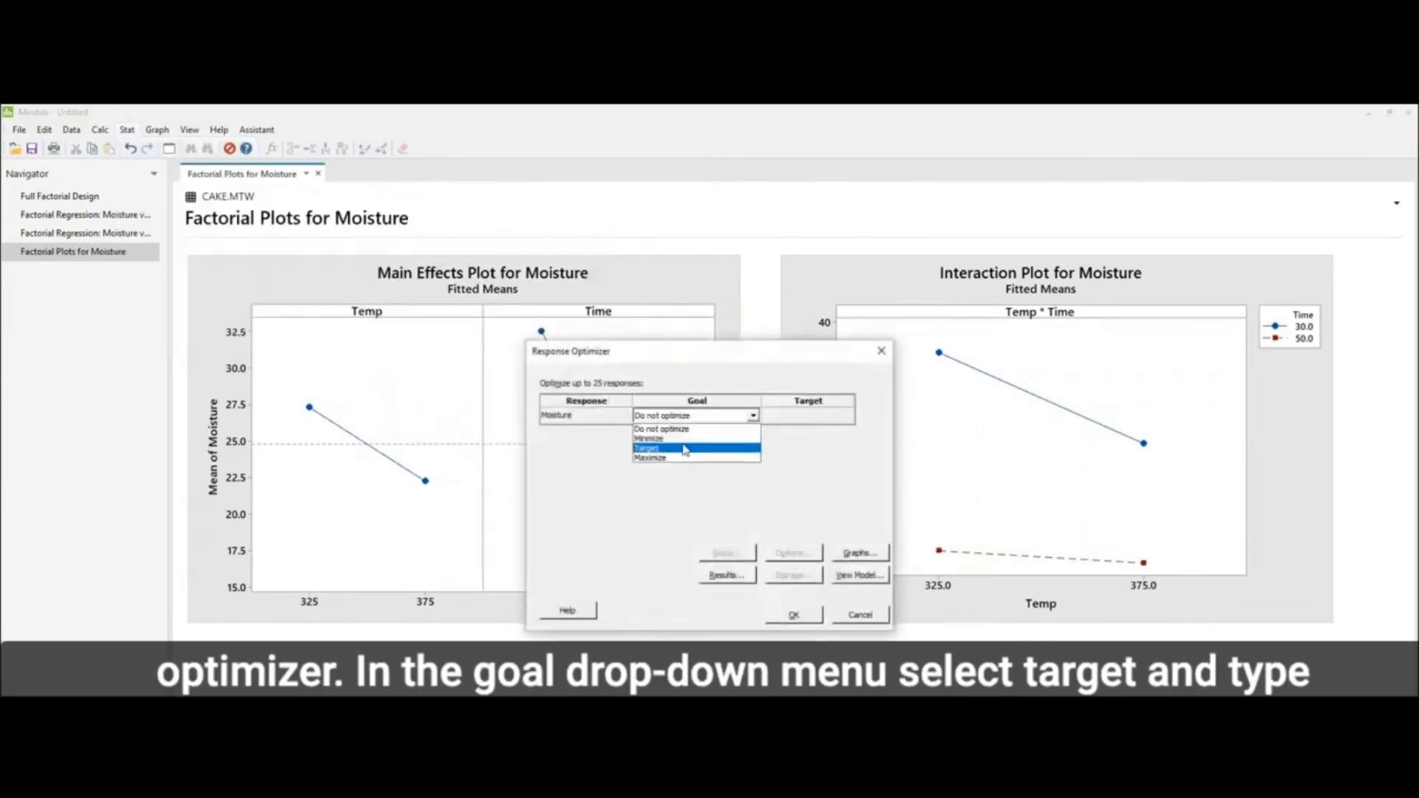
left_click(683, 449)
left_click_drag(686, 359, 627, 514)
left_click(745, 559)
type("26")
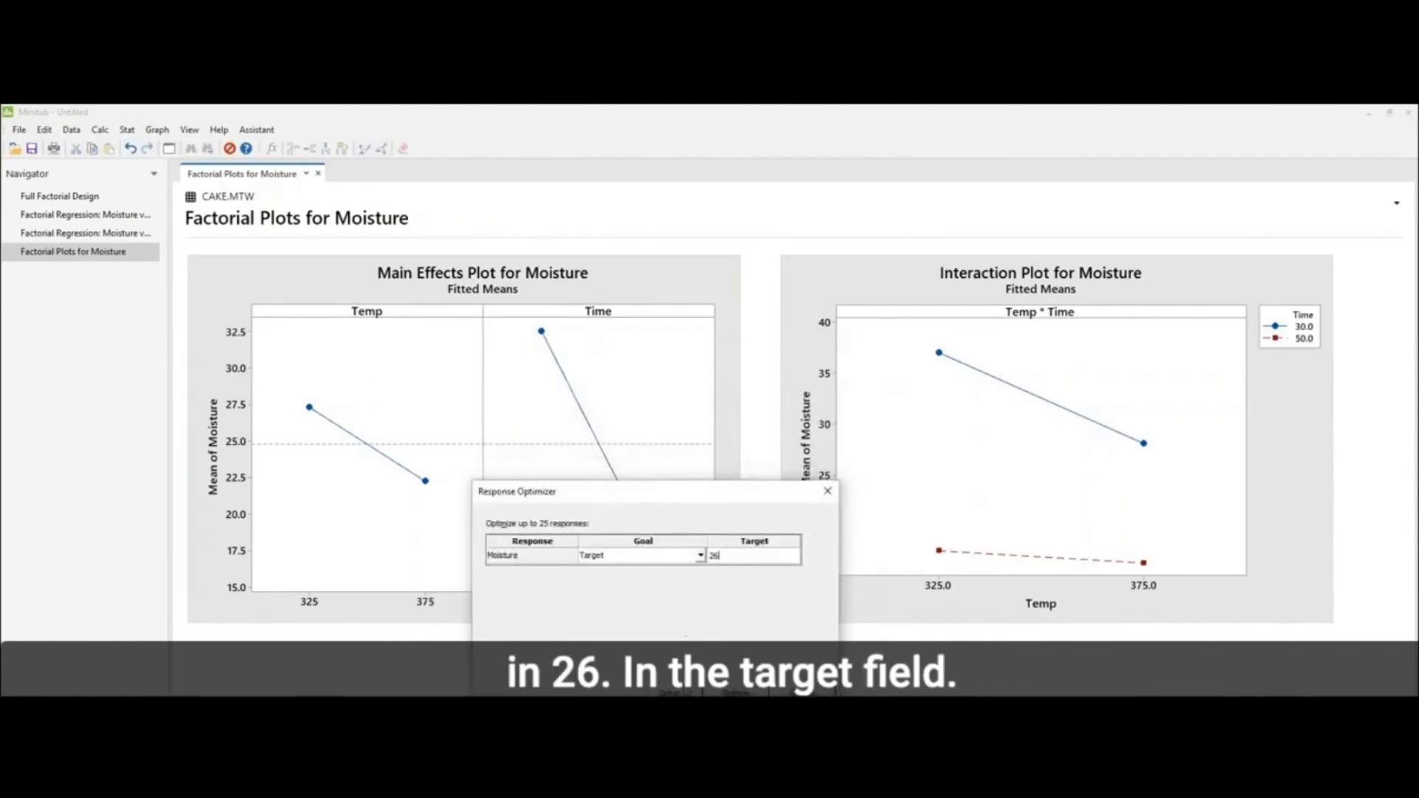
Step: Set the Moisture response's lower limit to 25 and upper limit to 27 in the optimizer setup, and run the optimization
left_click(669, 691)
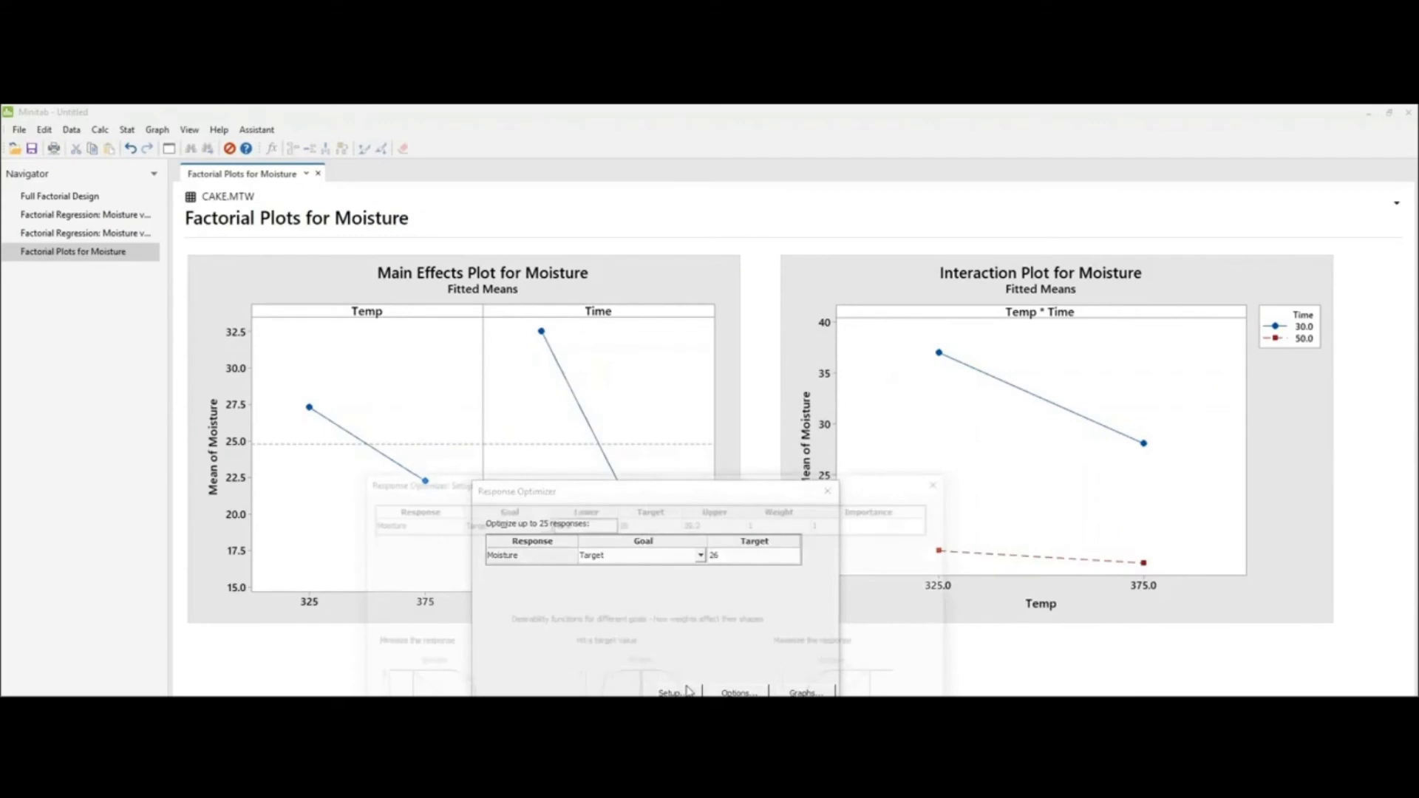
type("25")
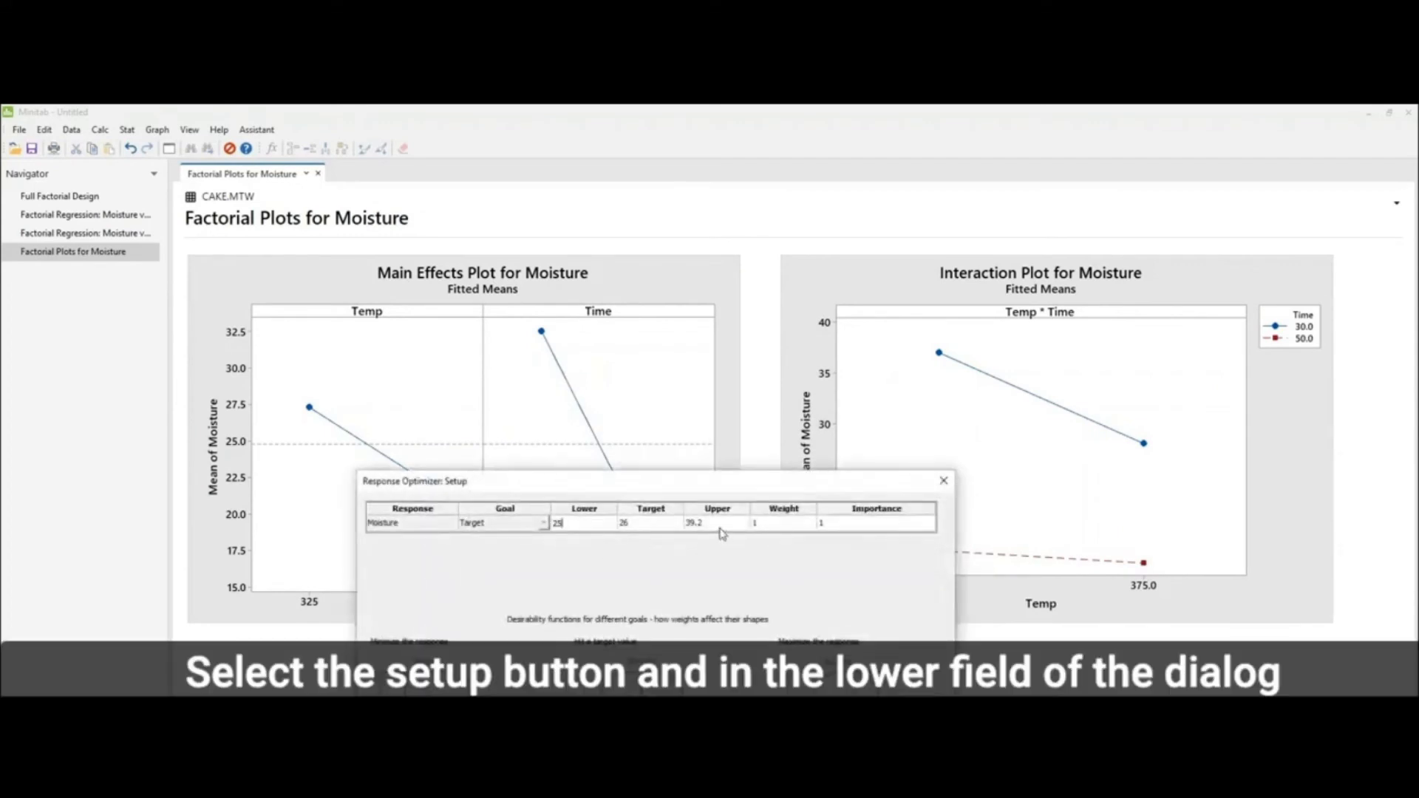
left_click(717, 523)
type("27")
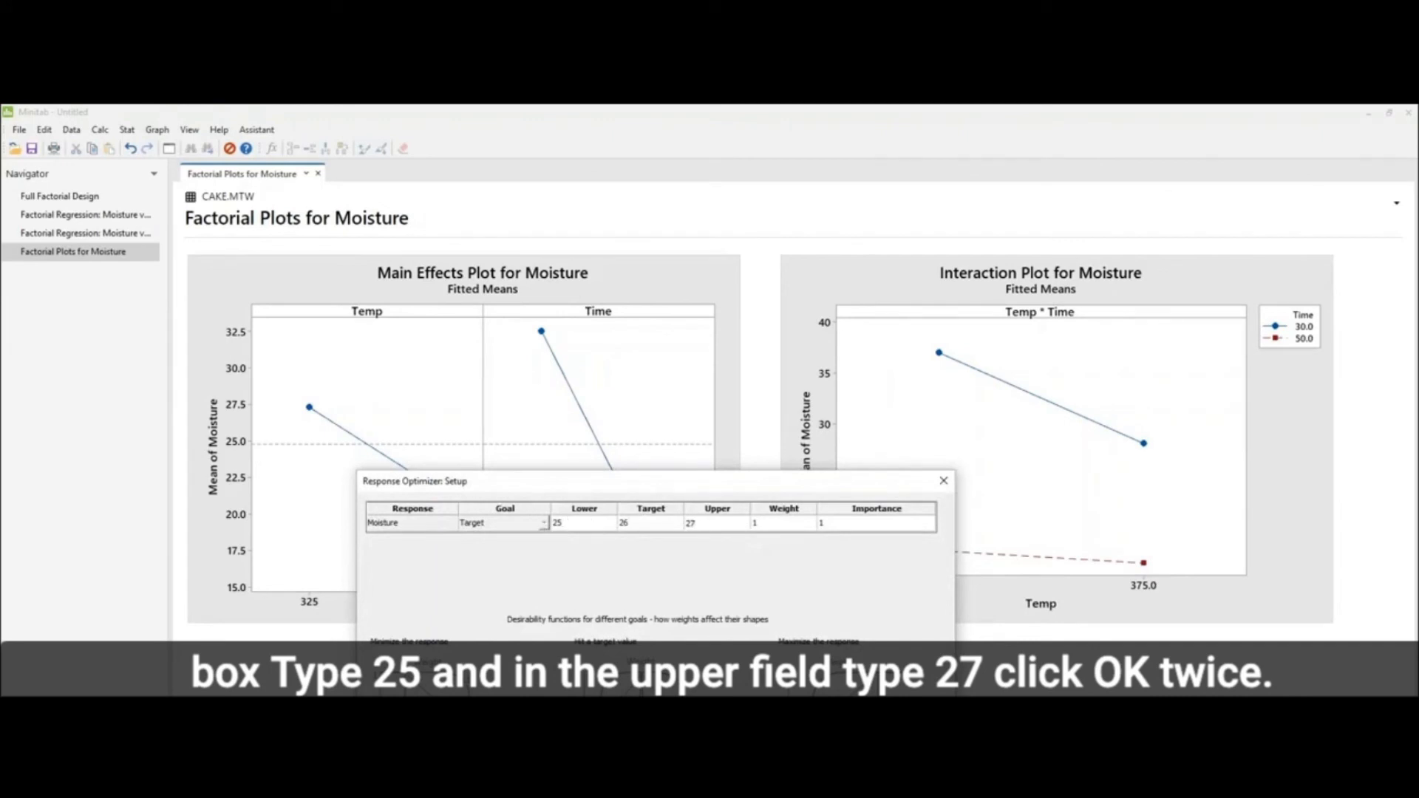
key("Return")
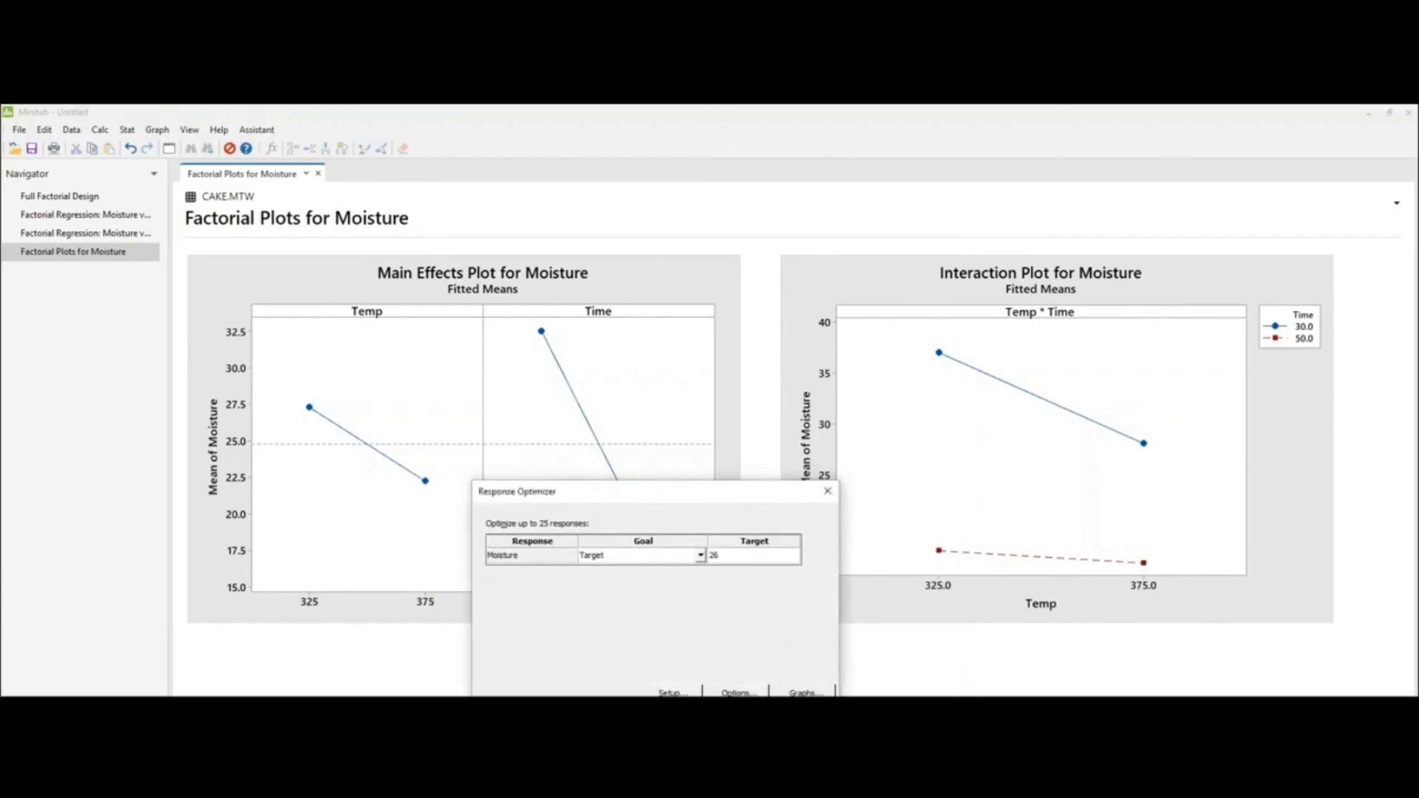
key("Return")
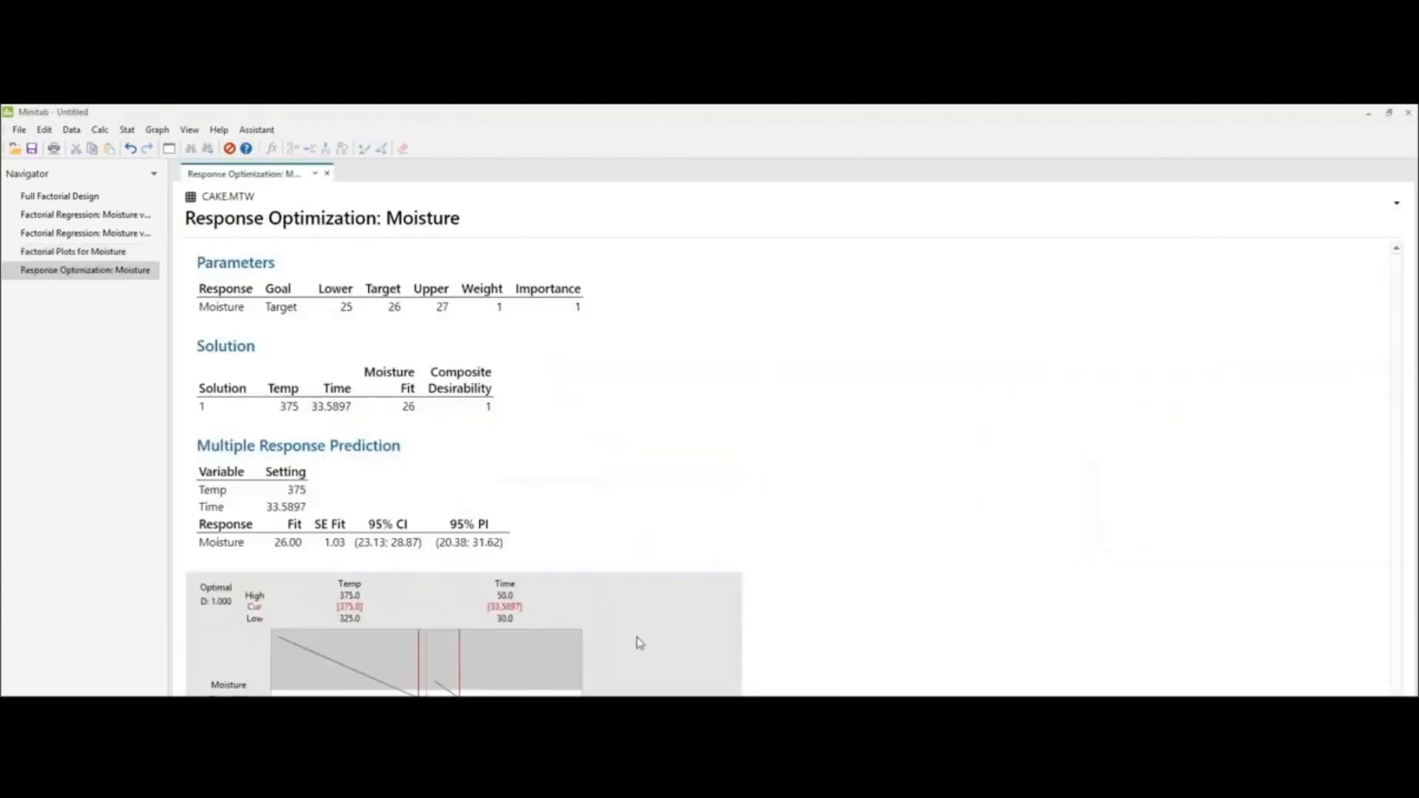
Step: Examine the response optimization output: parameters, solution, multiple response prediction with its intervals, and the optimization plot
scroll(640, 642, "up", 2)
scroll(639, 641, "up", 1)
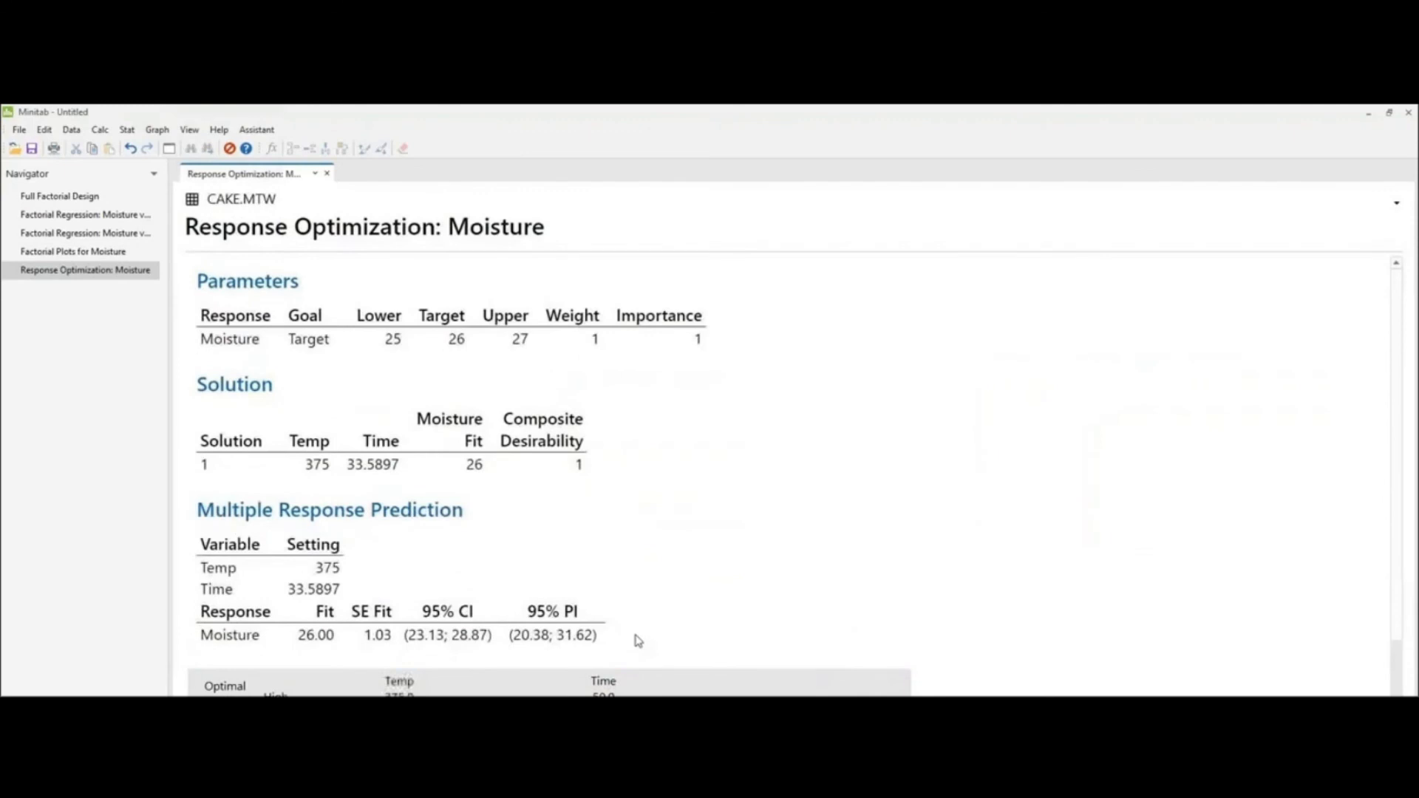
scroll(635, 635, "down", 4)
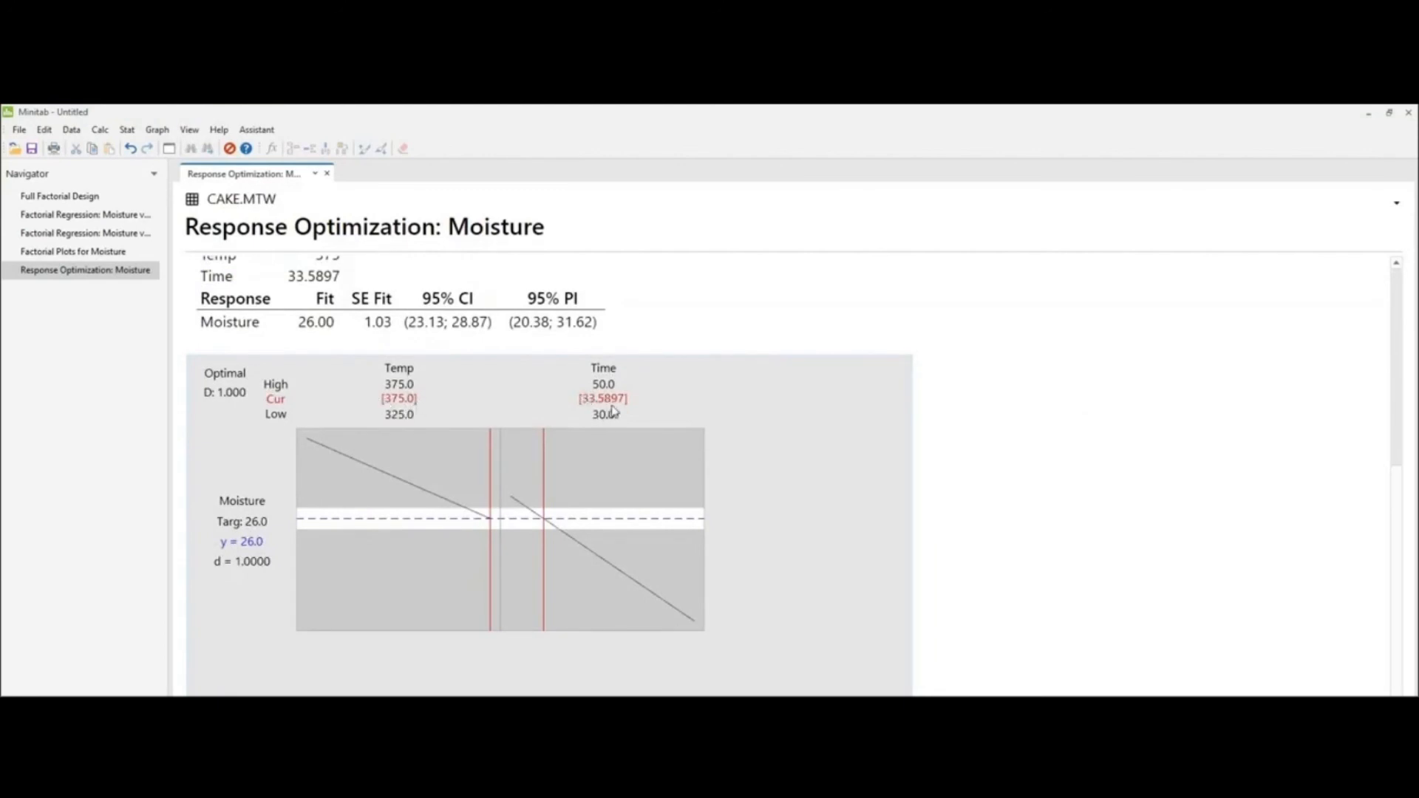
scroll(587, 490, "up", 5)
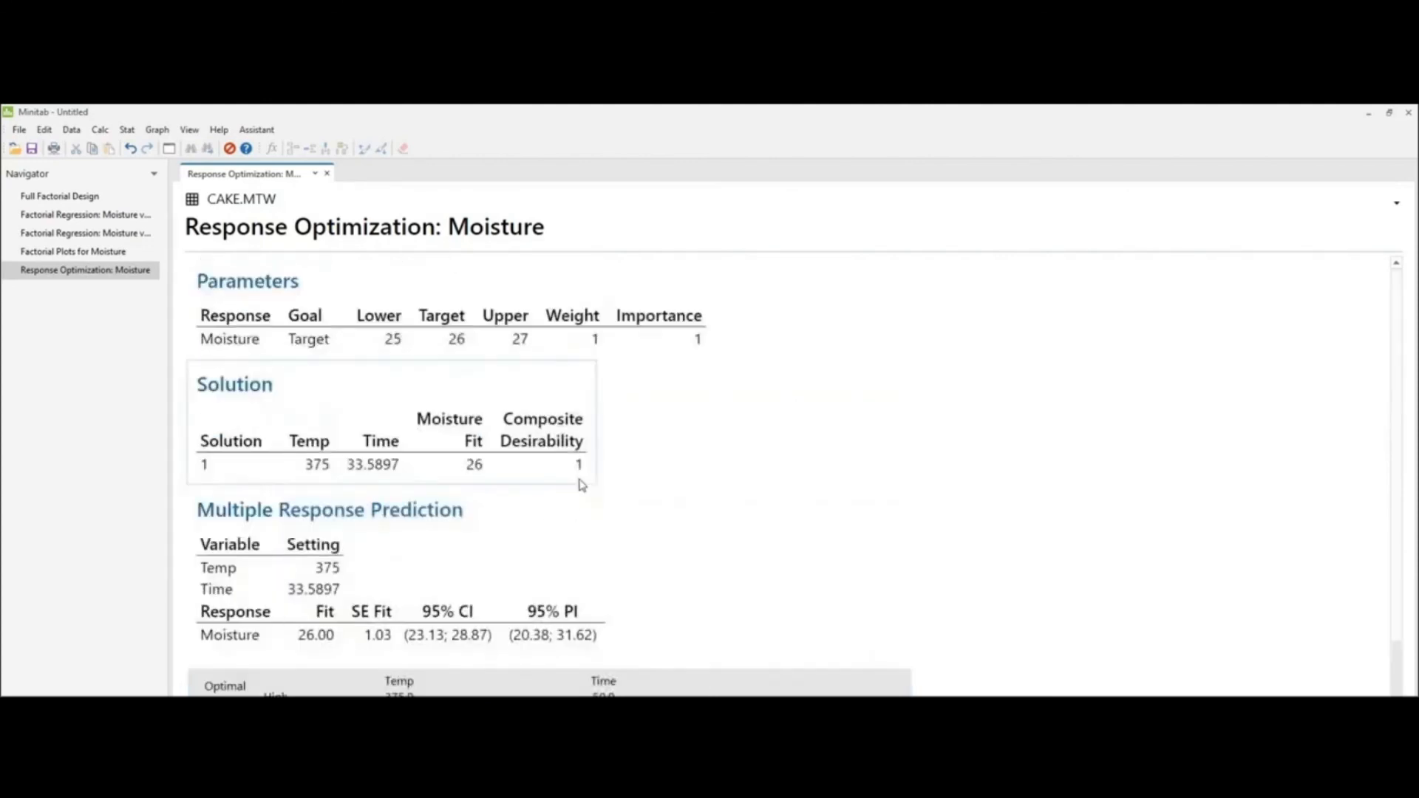
left_click(345, 299)
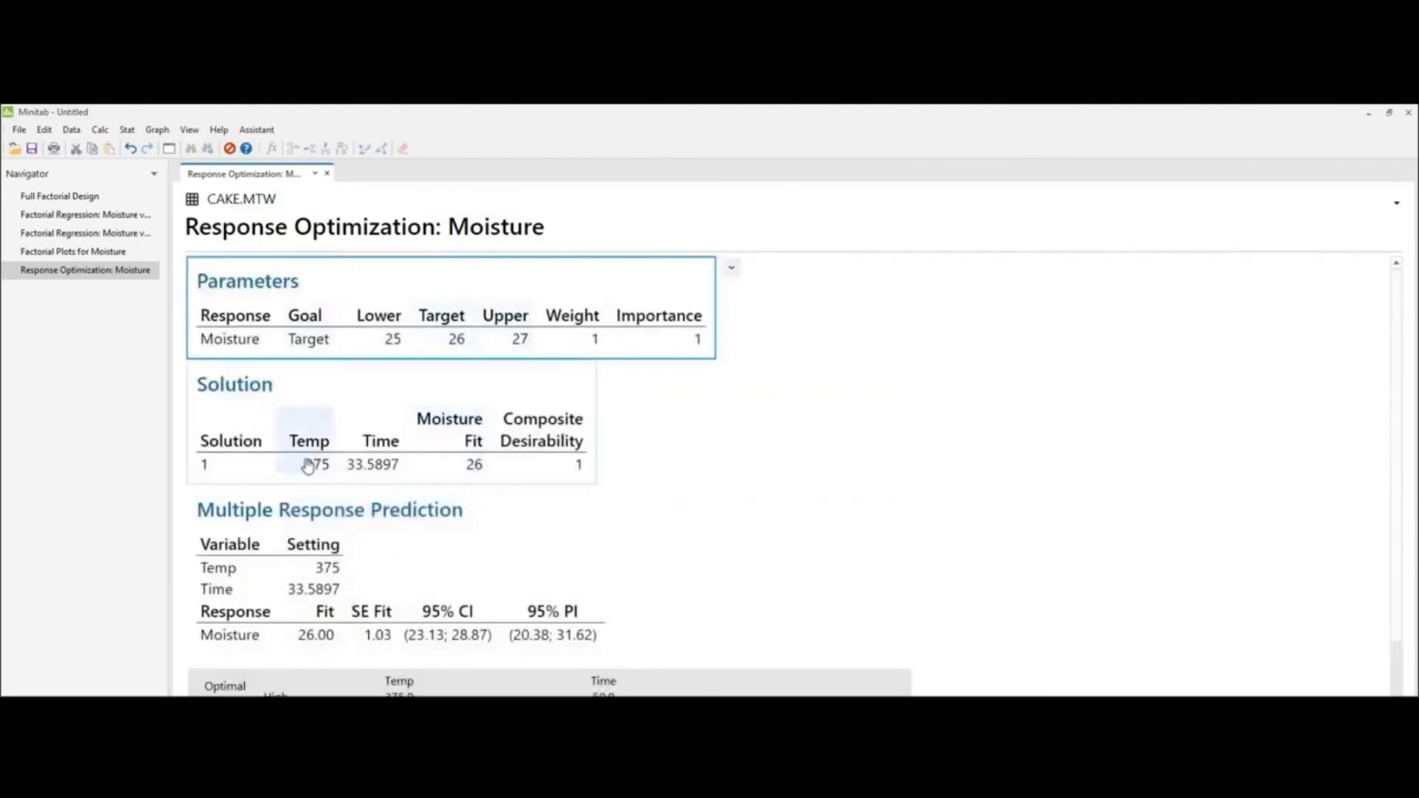
left_click(289, 405)
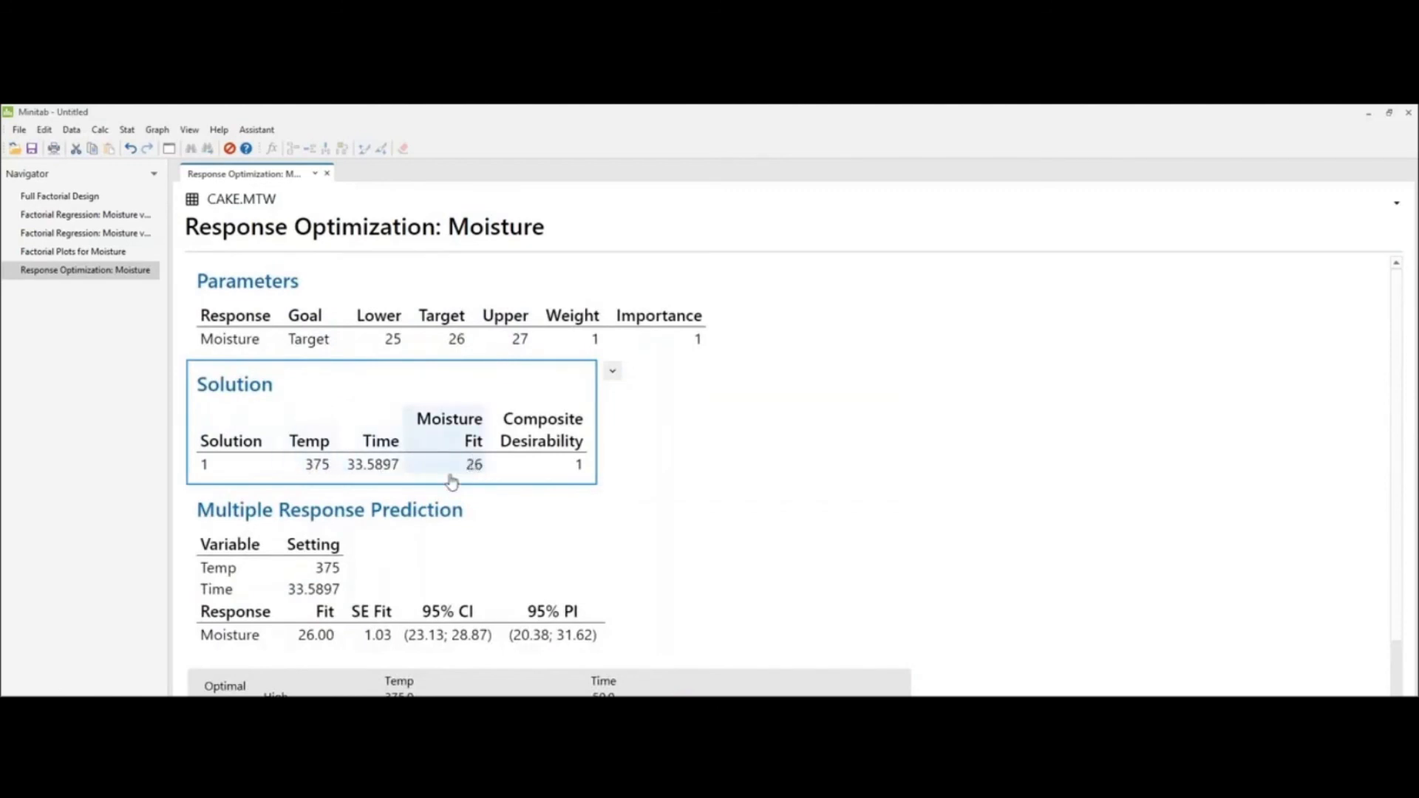
left_click(462, 635)
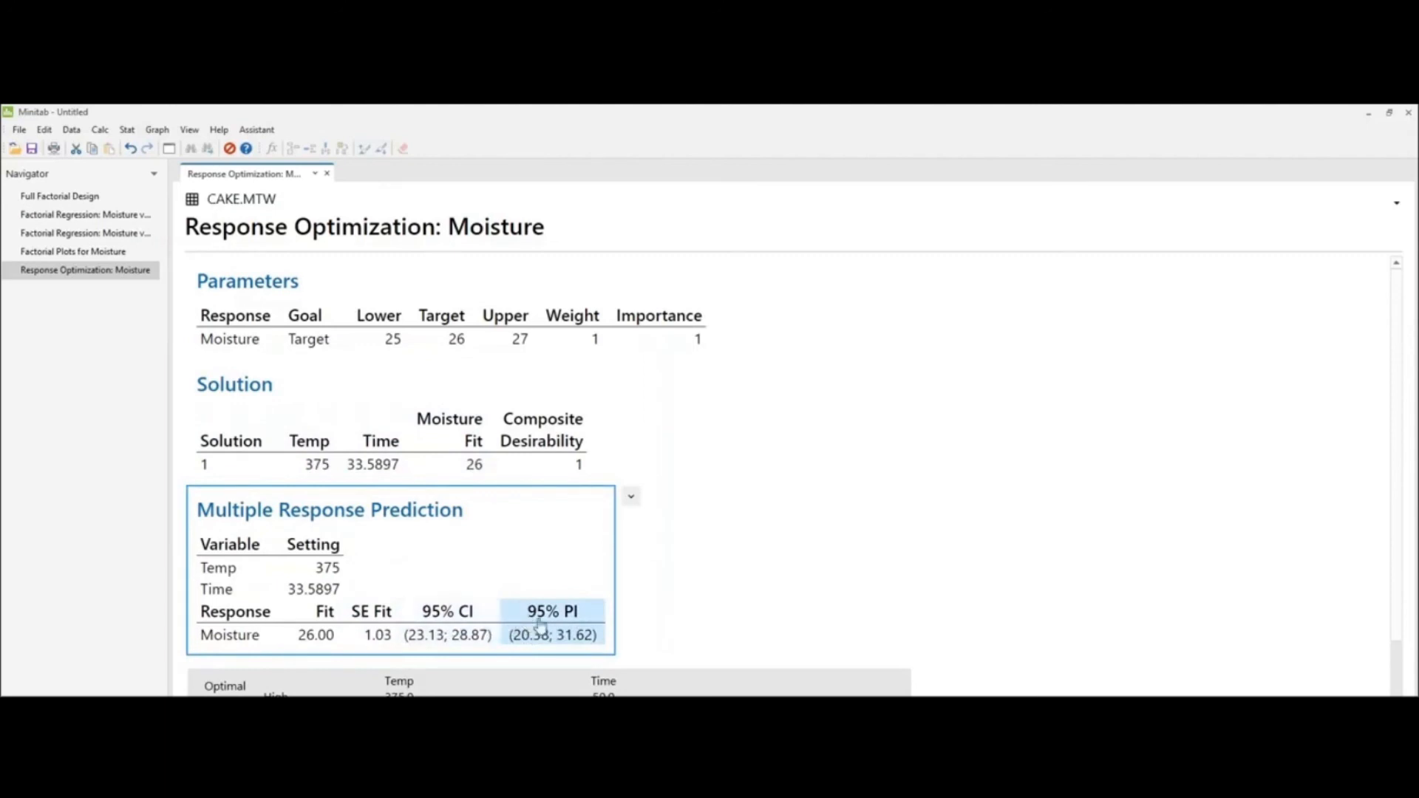
scroll(715, 609, "down", 1)
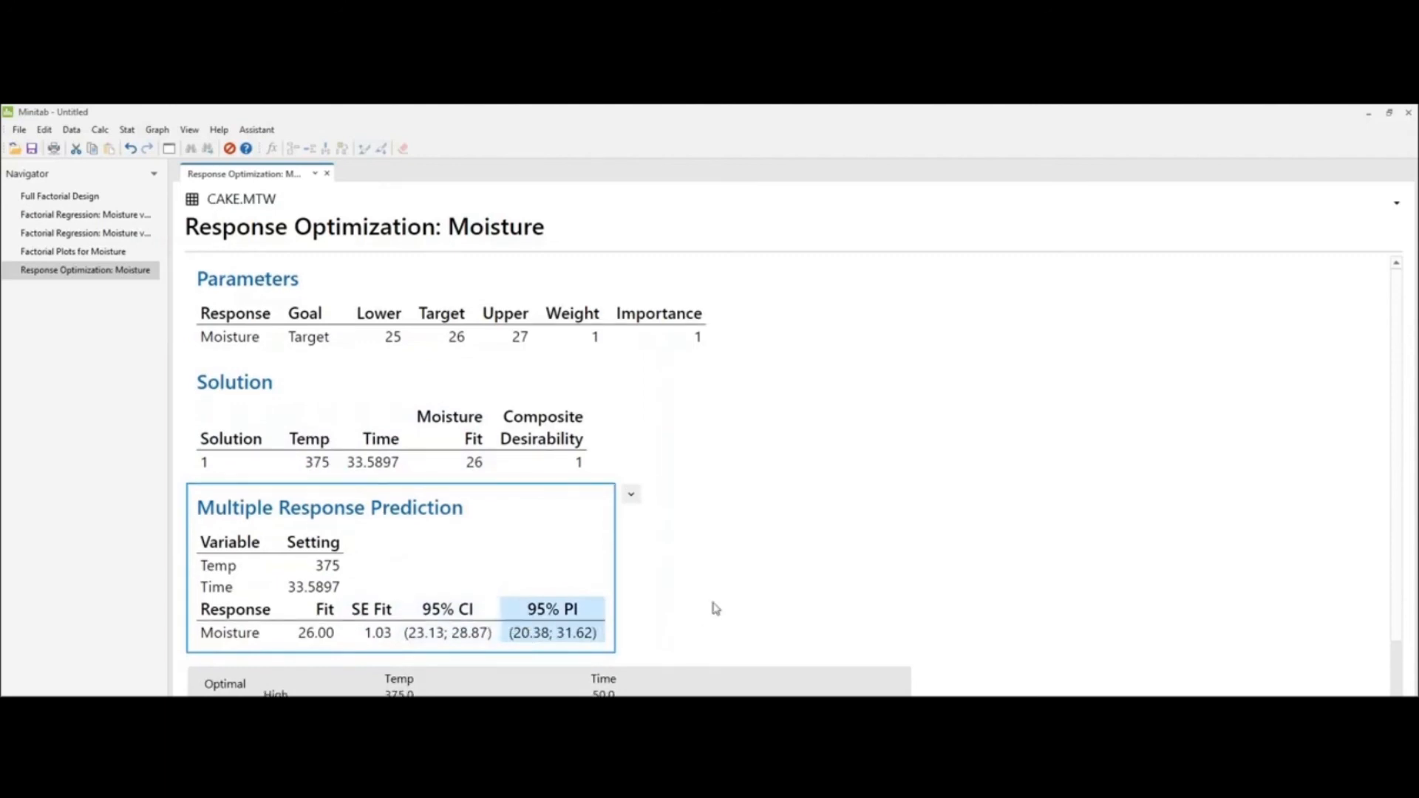
scroll(715, 609, "down", 3)
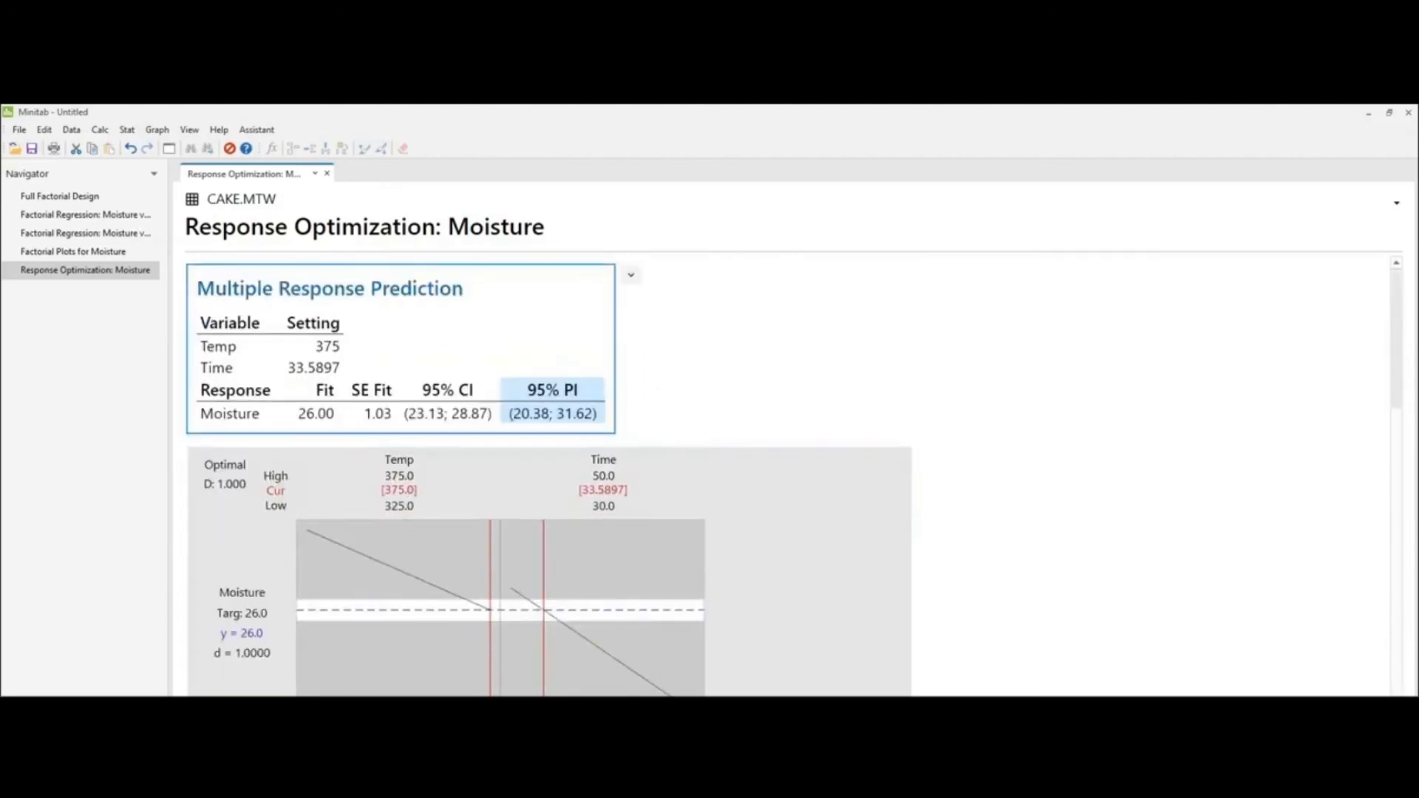